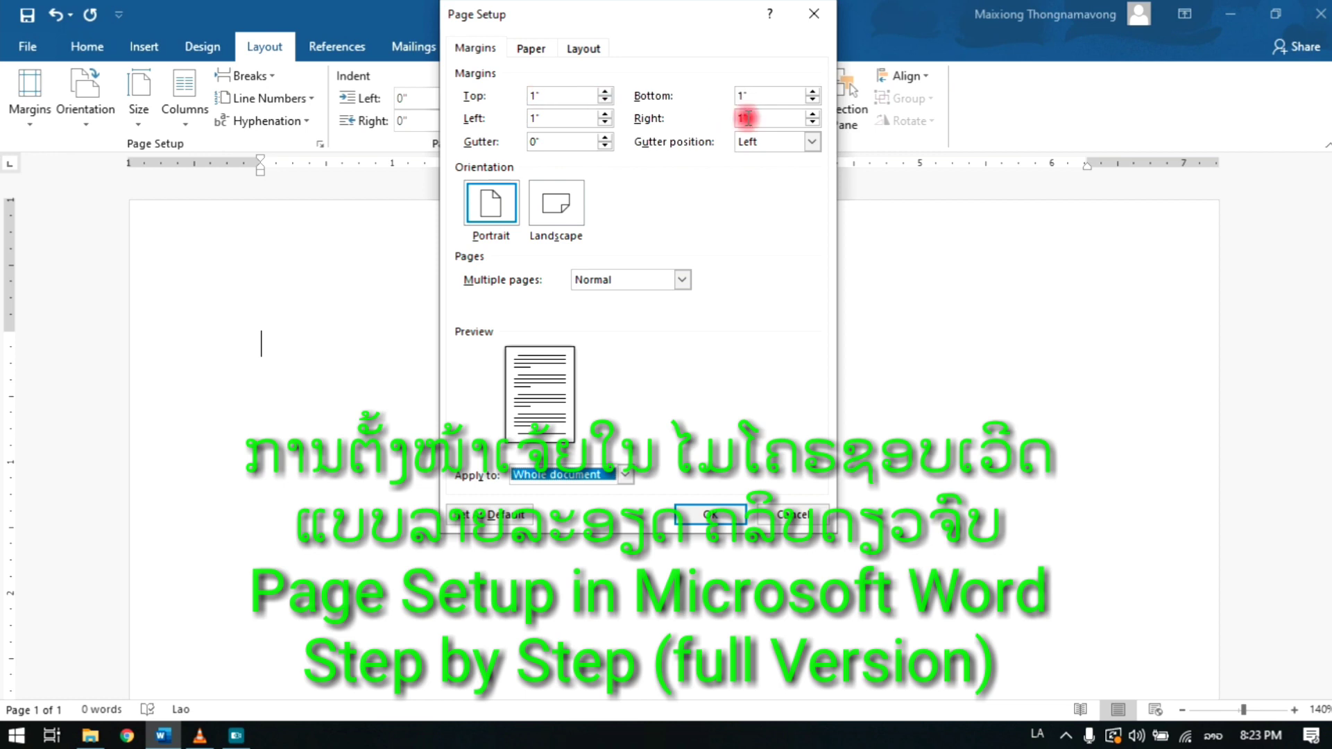
Open the custom margin settings and examine the top, bottom, left and right margin values
{"action": "left_click", "coordinate": [544, 95]}
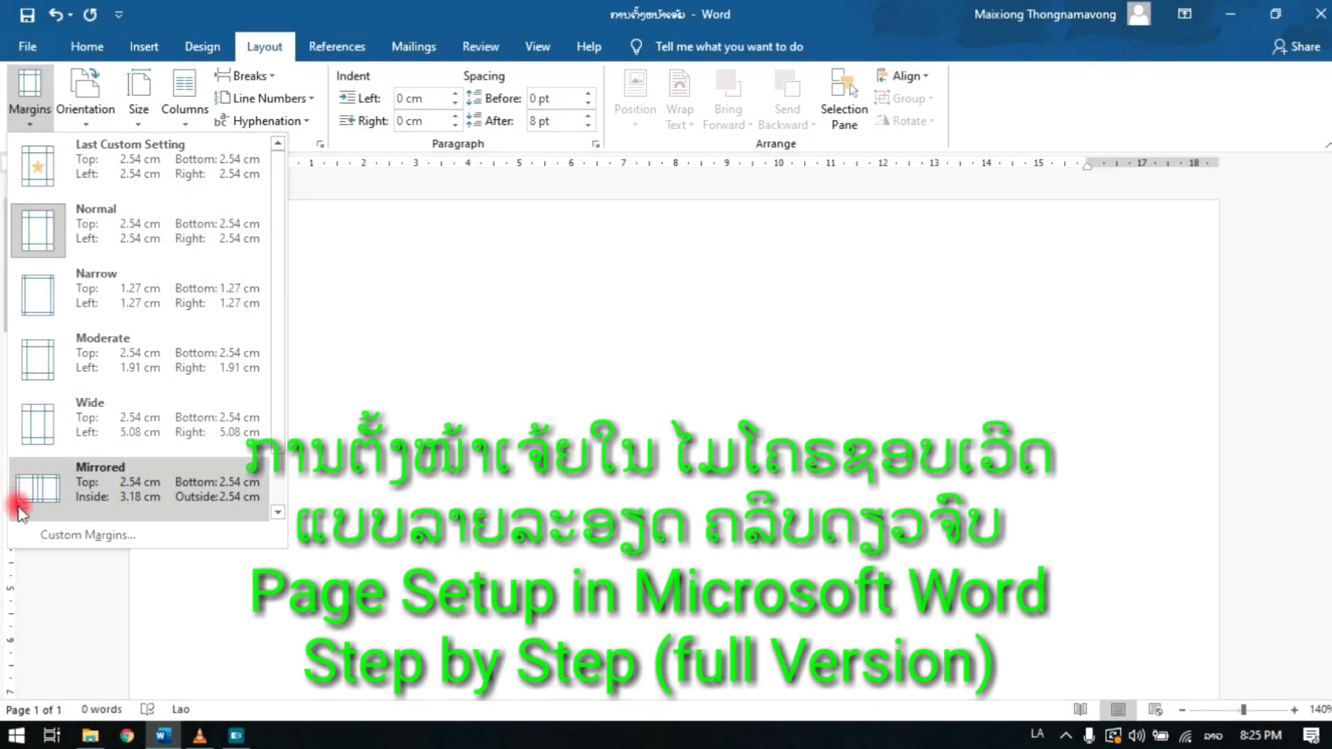
{"action": "left_click", "coordinate": [70, 535]}
{"action": "left_click", "coordinate": [547, 96]}
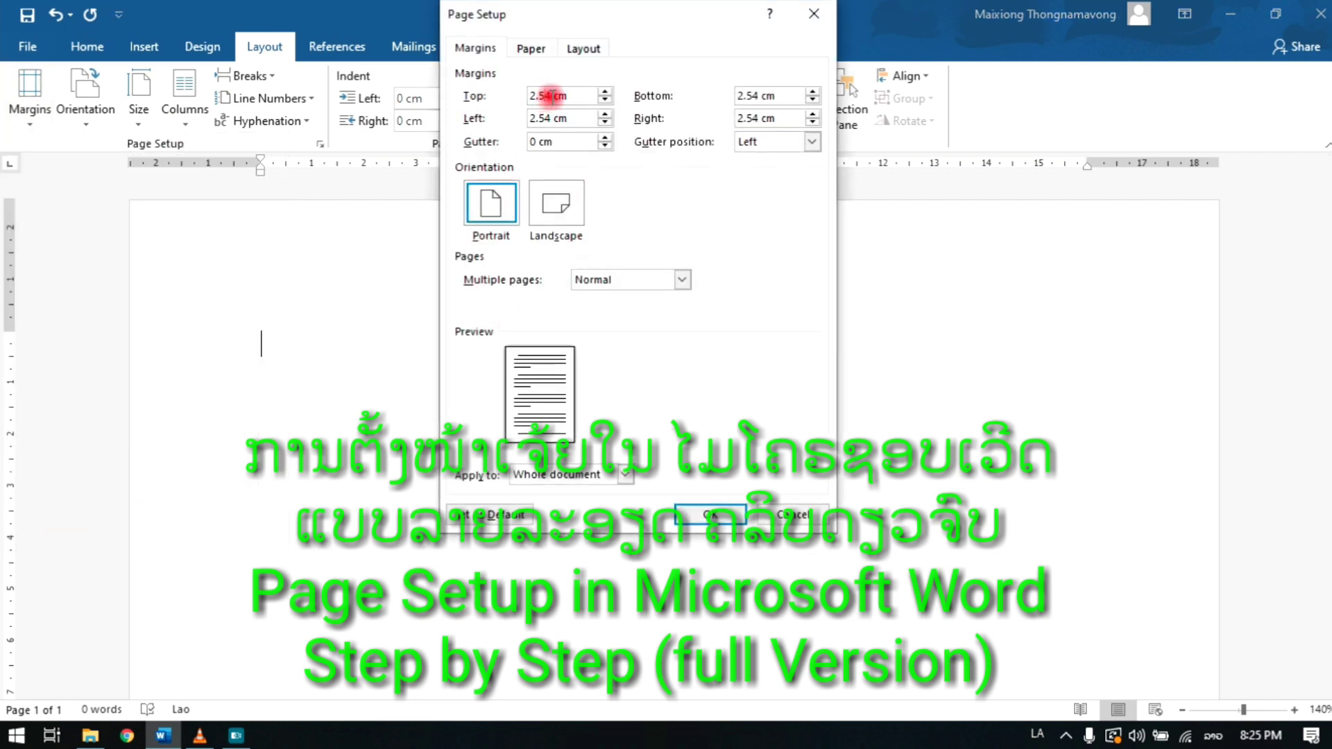
{"action": "double_click", "coordinate": [549, 96]}
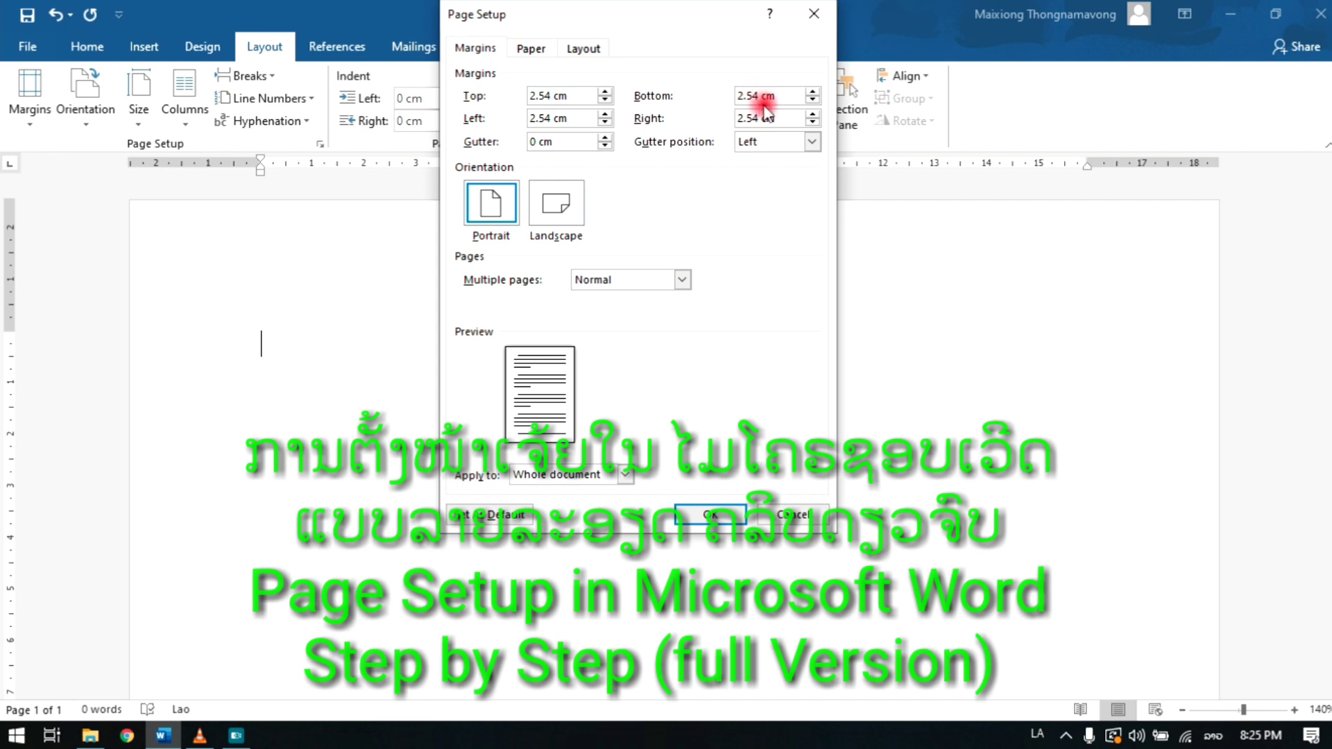
{"action": "double_click", "coordinate": [747, 96]}
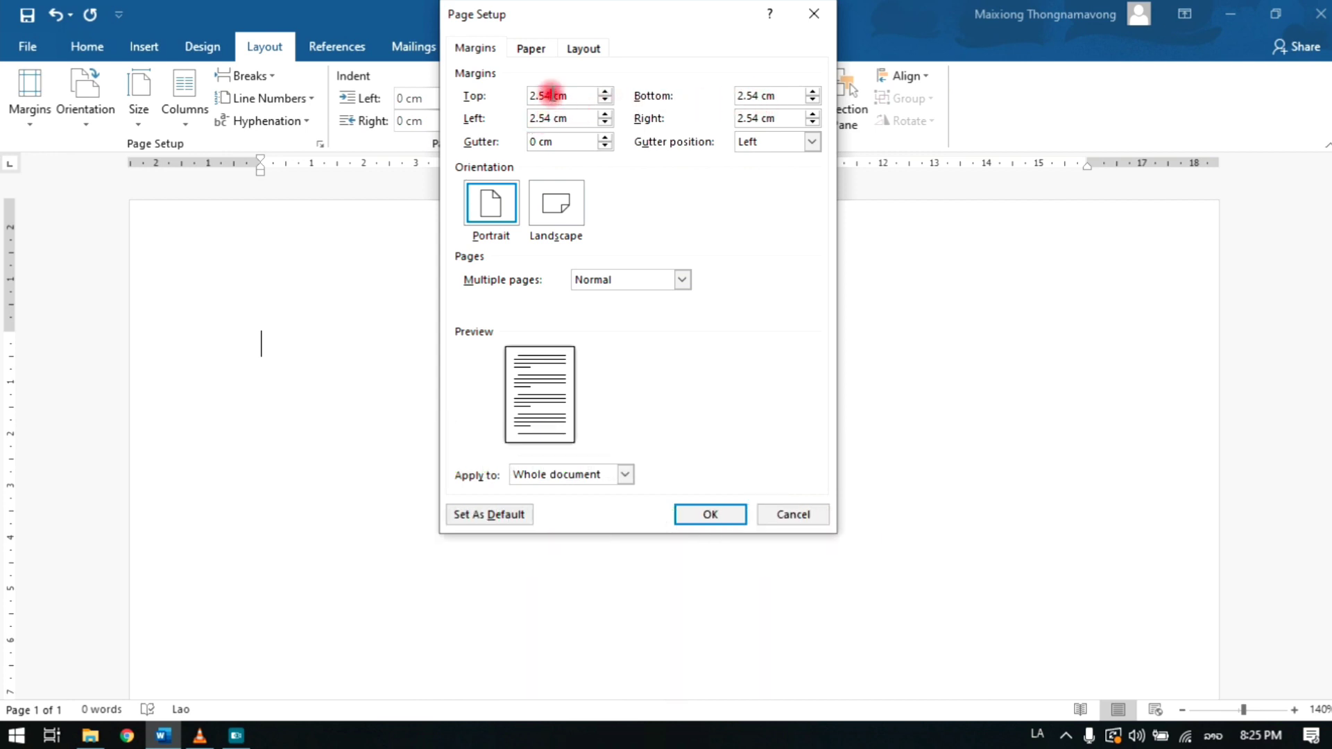
{"action": "left_click_drag", "start_coordinate": [551, 95], "coordinate": [519, 90]}
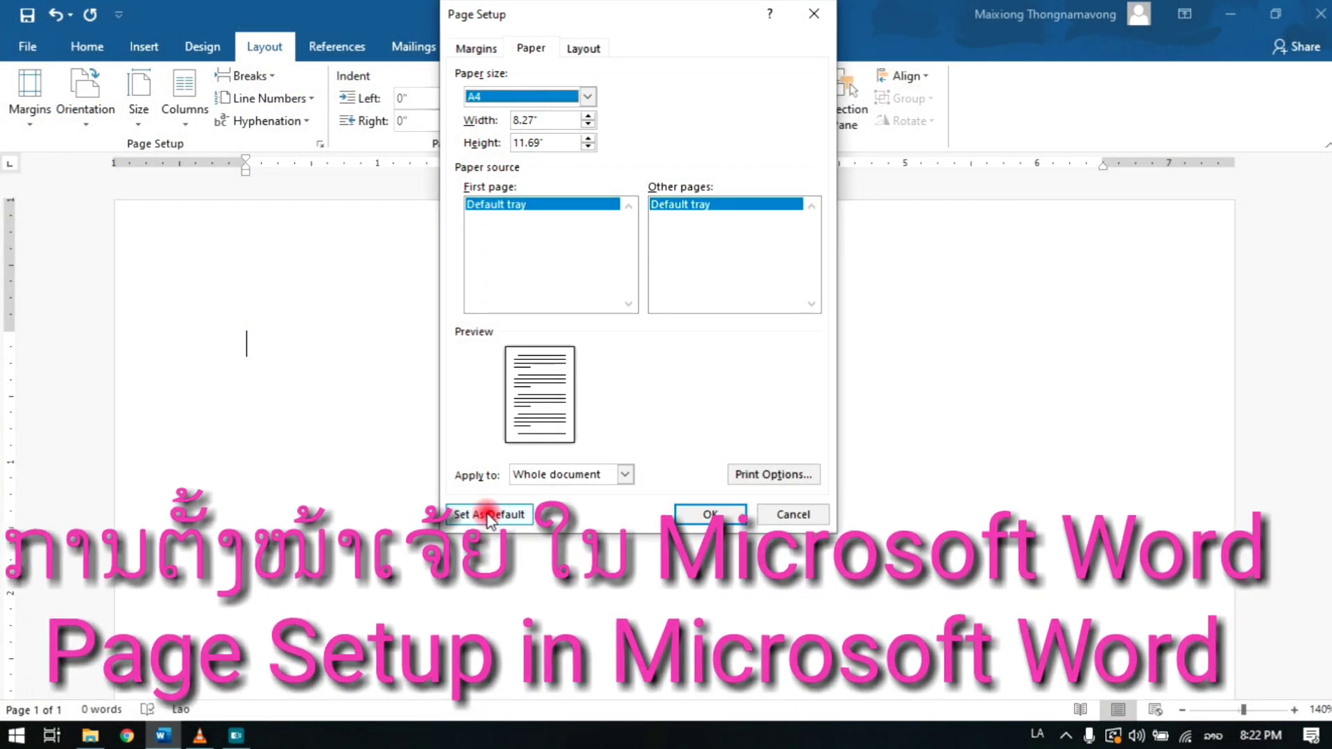
Save the A4 page setup as the default and apply the A4 paper size to the document
{"action": "left_click", "coordinate": [490, 514]}
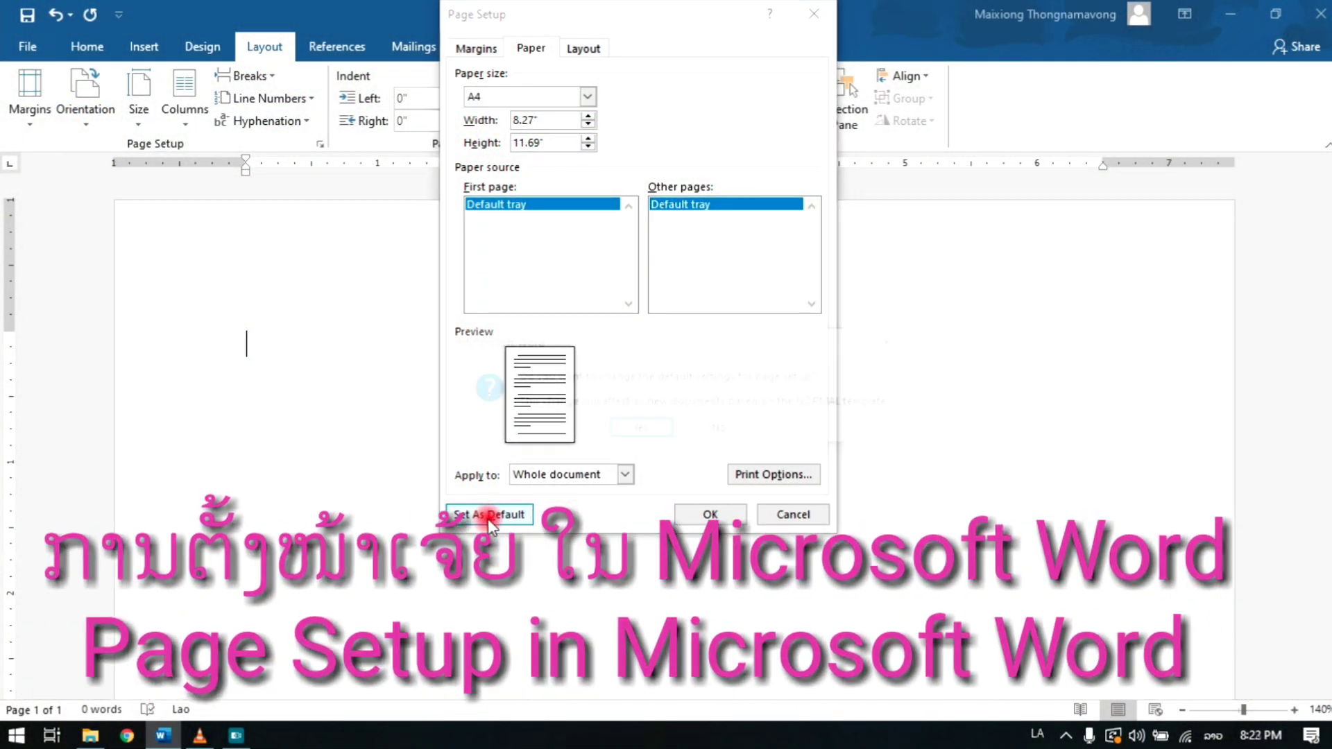
{"action": "left_click", "coordinate": [640, 430]}
{"action": "left_click", "coordinate": [138, 85]}
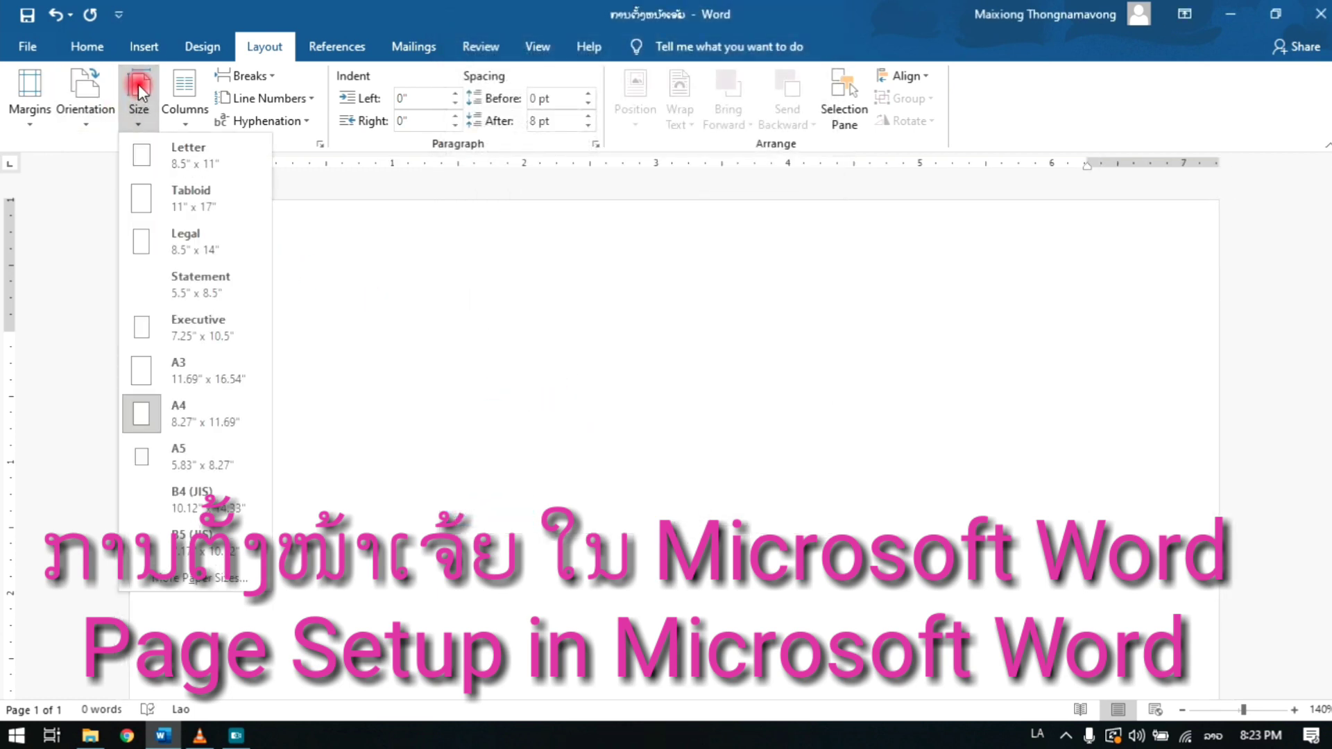
{"action": "left_click", "coordinate": [182, 419]}
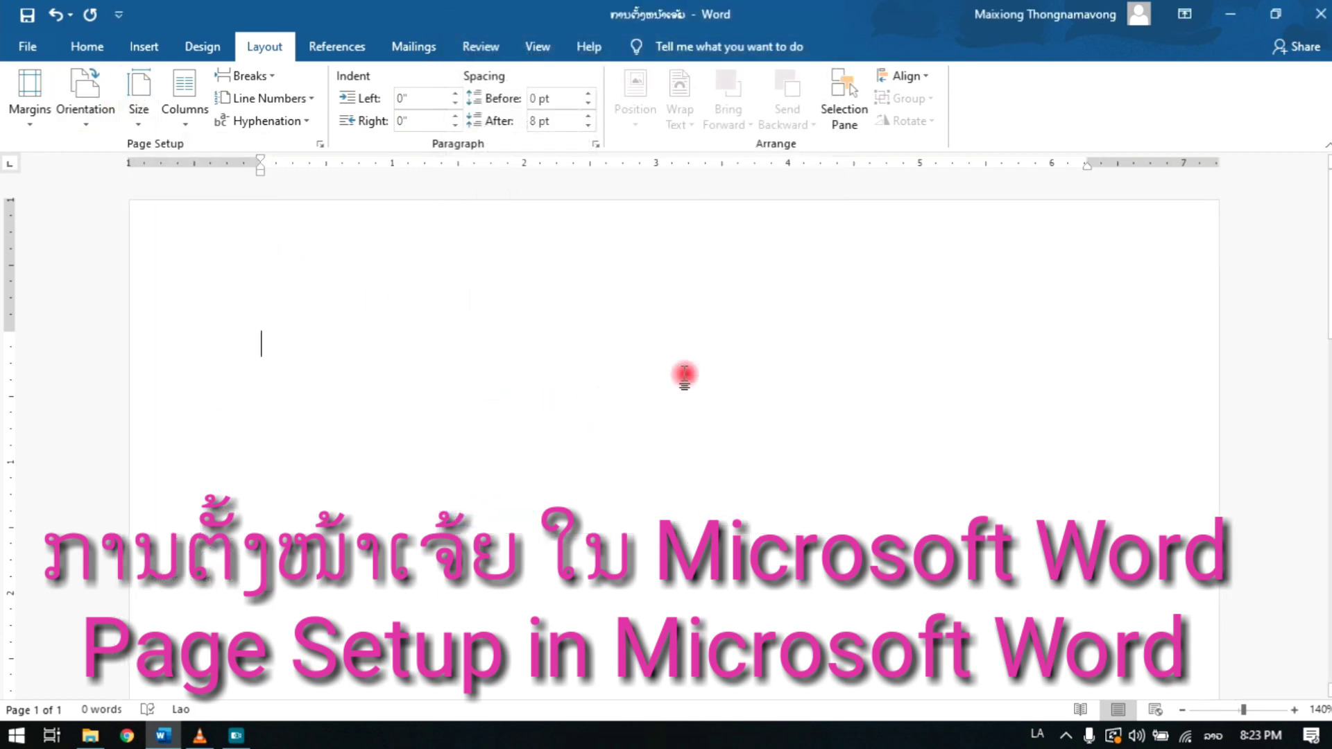
Switch the page orientation to Landscape and return it to Portrait
{"action": "left_click", "coordinate": [85, 118]}
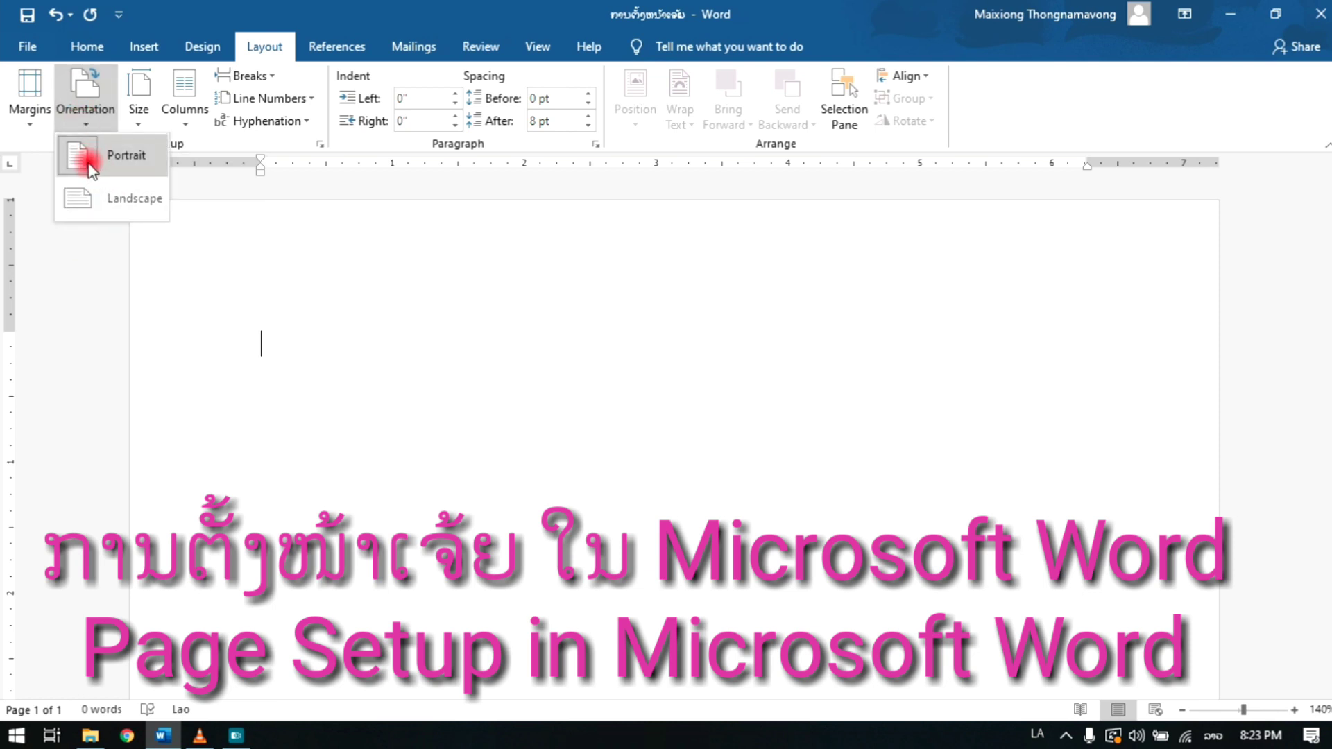
{"action": "left_click", "coordinate": [92, 200]}
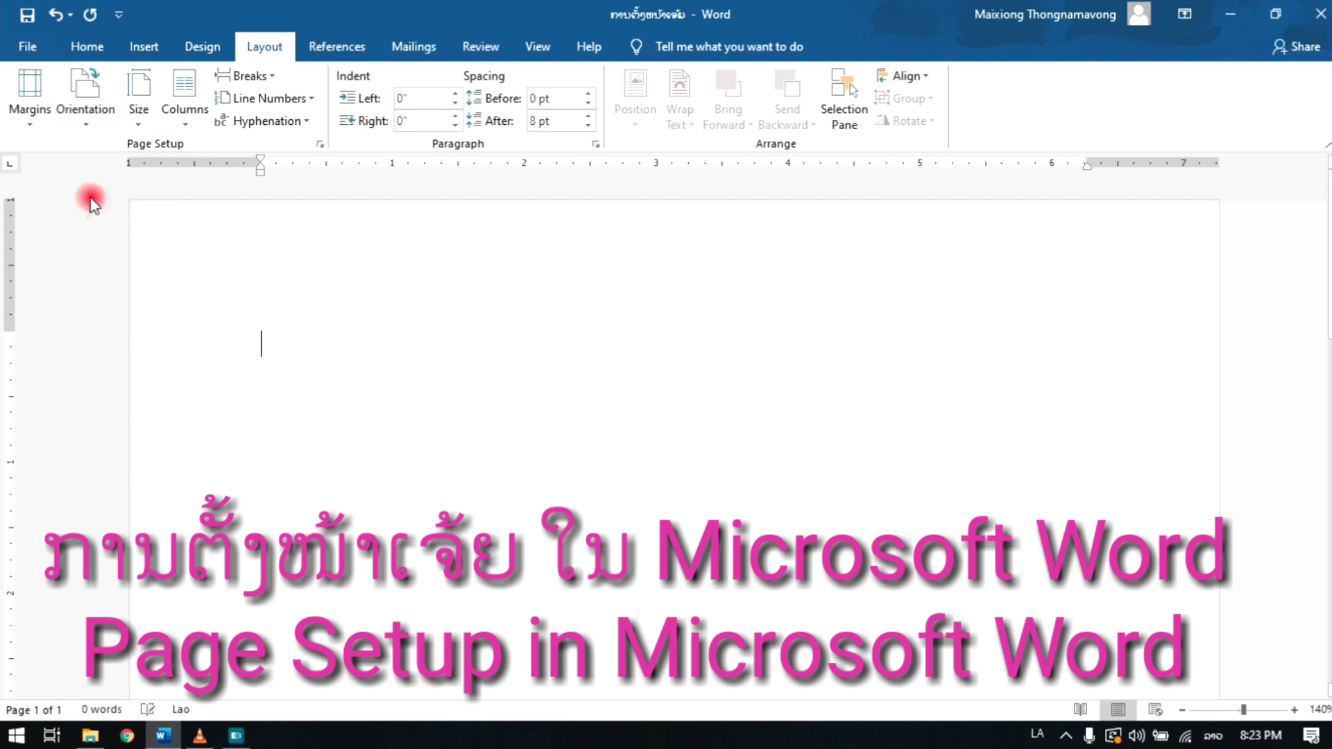
{"action": "left_click", "coordinate": [92, 111]}
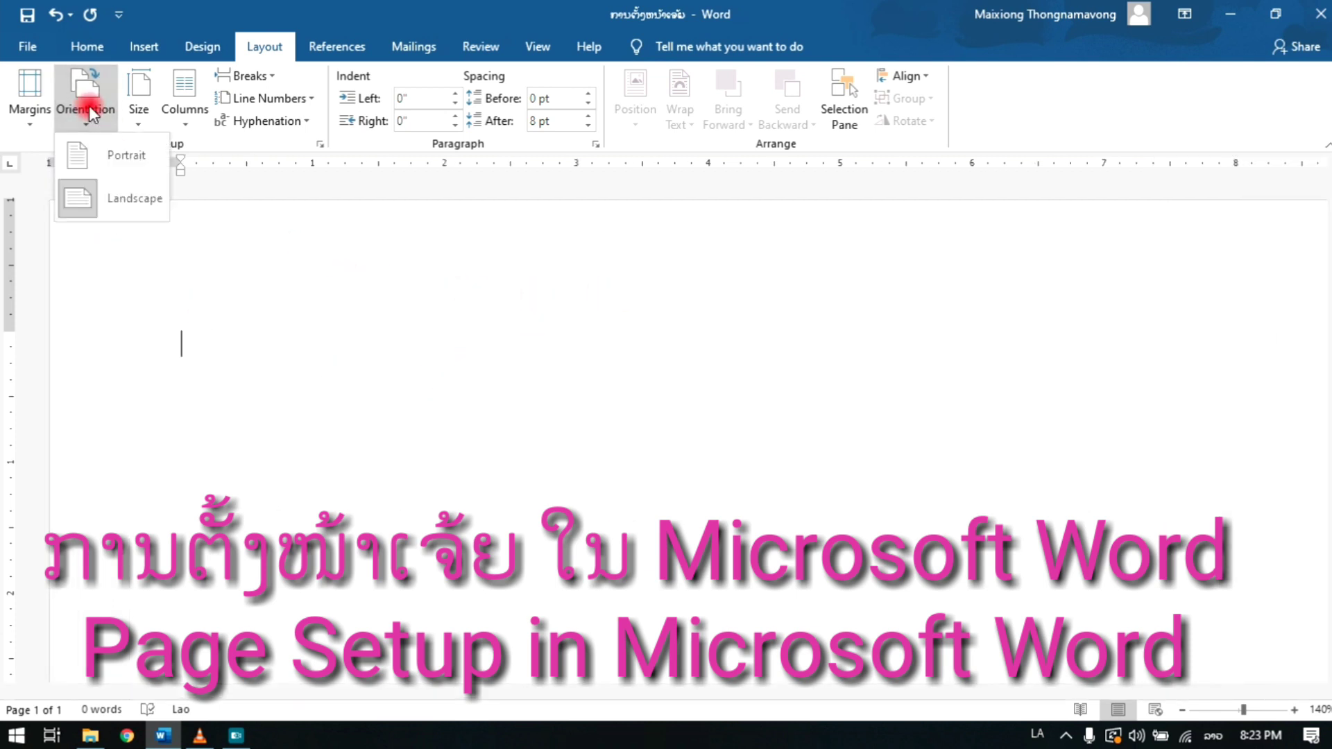
{"action": "left_click", "coordinate": [86, 155]}
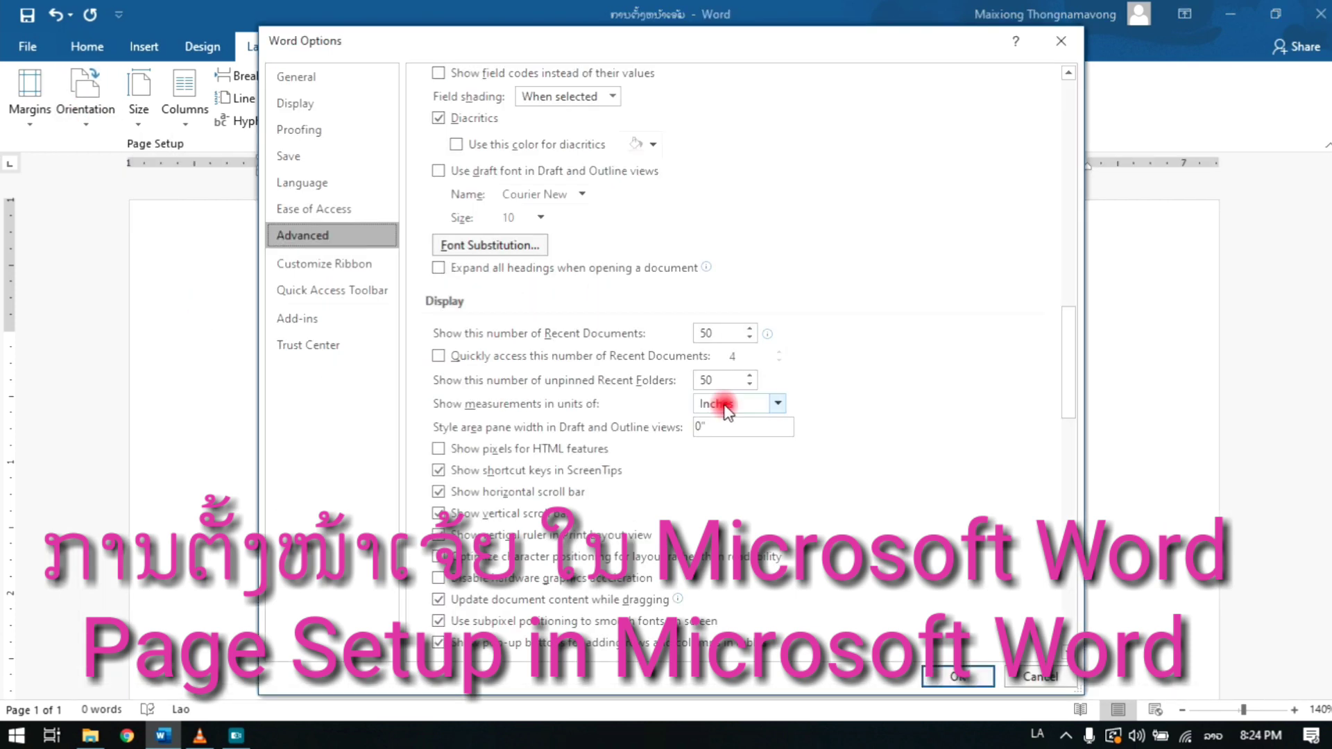
Set the measurement units in the advanced display options to Centimeters
{"action": "left_click", "coordinate": [777, 405]}
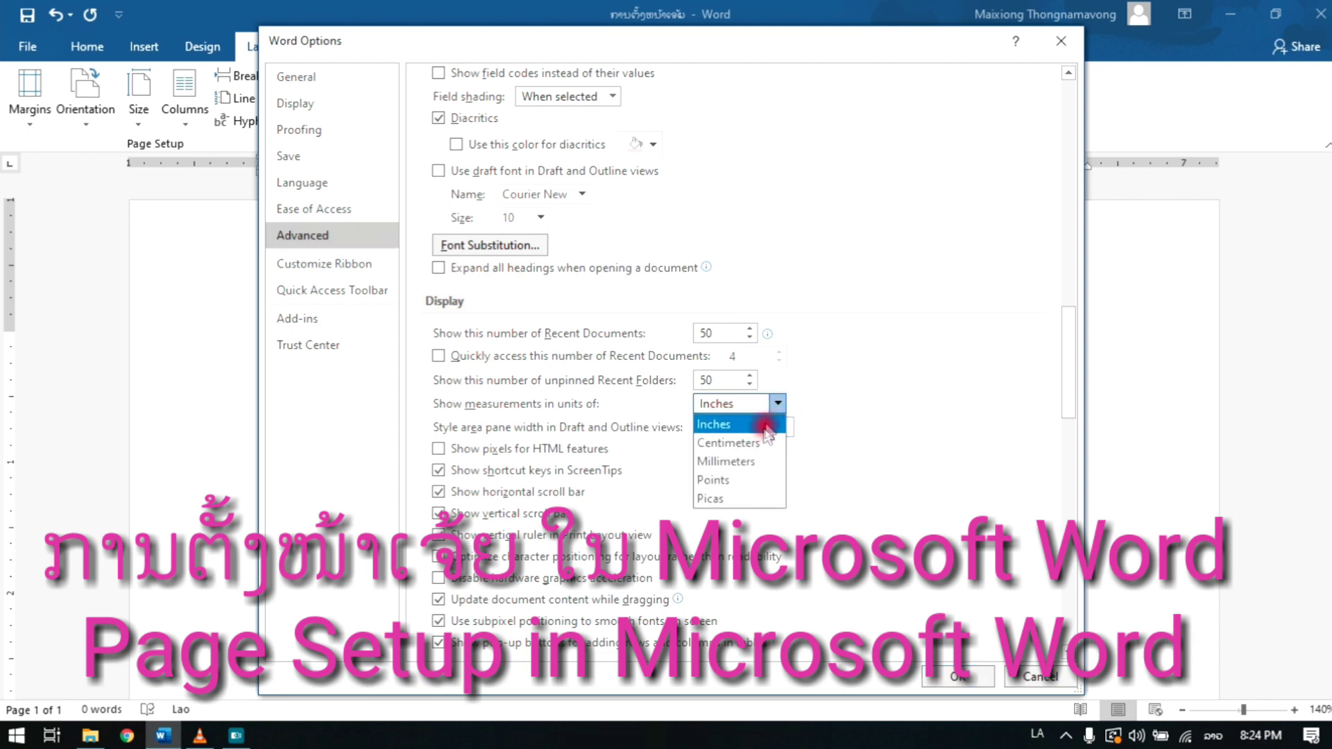
{"action": "left_click", "coordinate": [755, 444]}
{"action": "scroll", "coordinate": [840, 433], "scroll_direction": "down", "scroll_amount": 3}
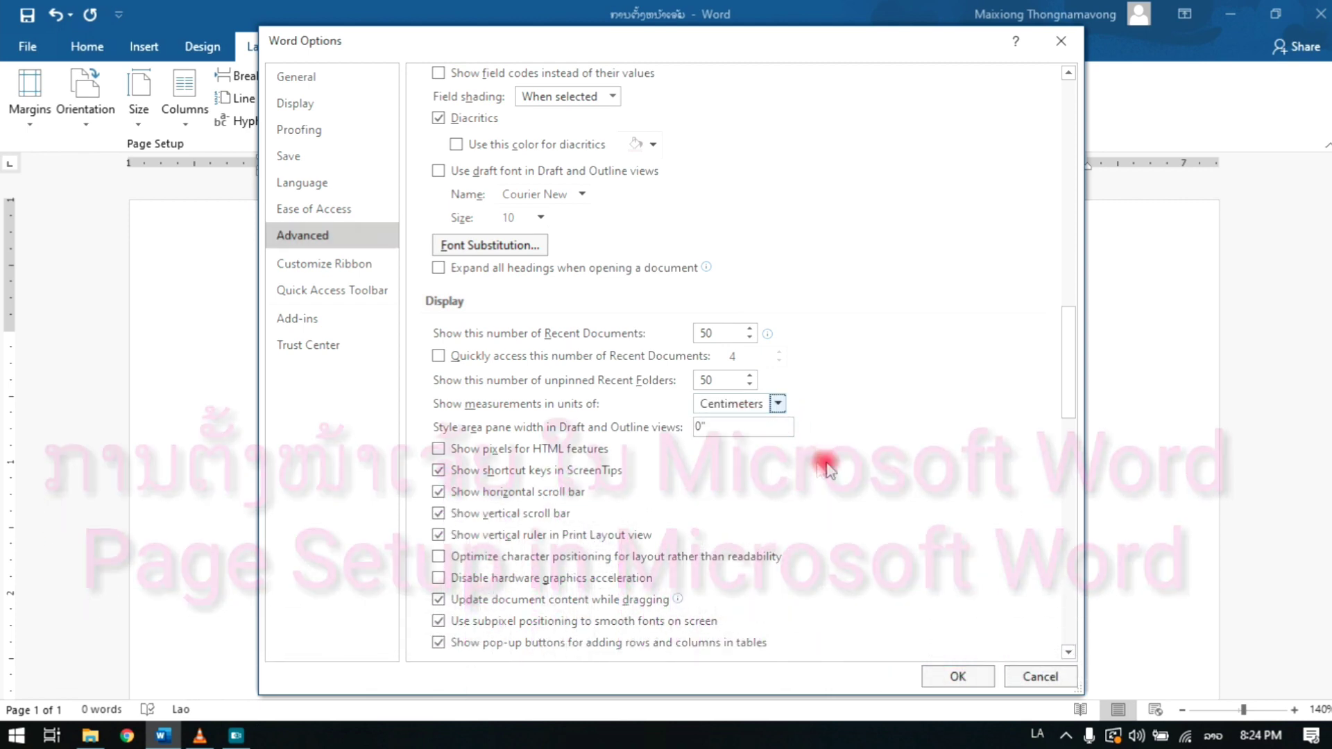
{"action": "left_click", "coordinate": [968, 677]}
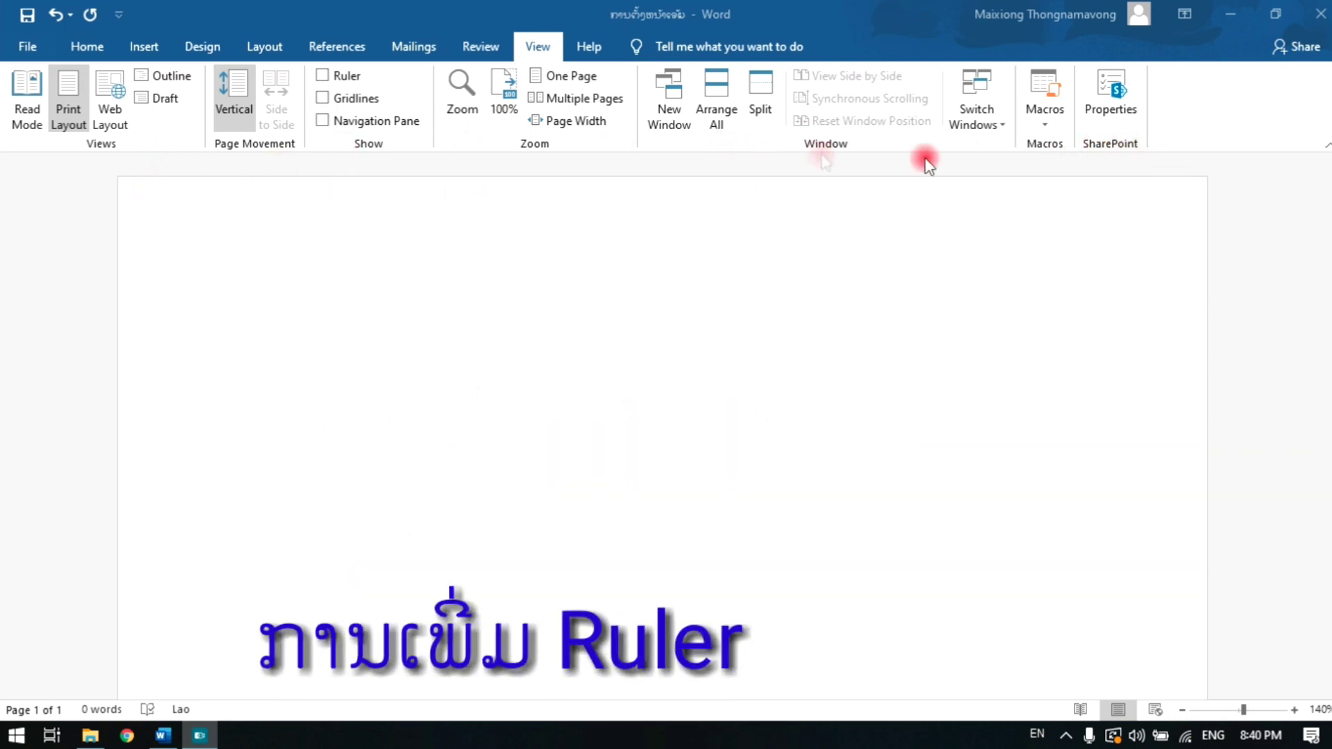
Show the ruler in the document window
{"action": "left_click", "coordinate": [89, 50]}
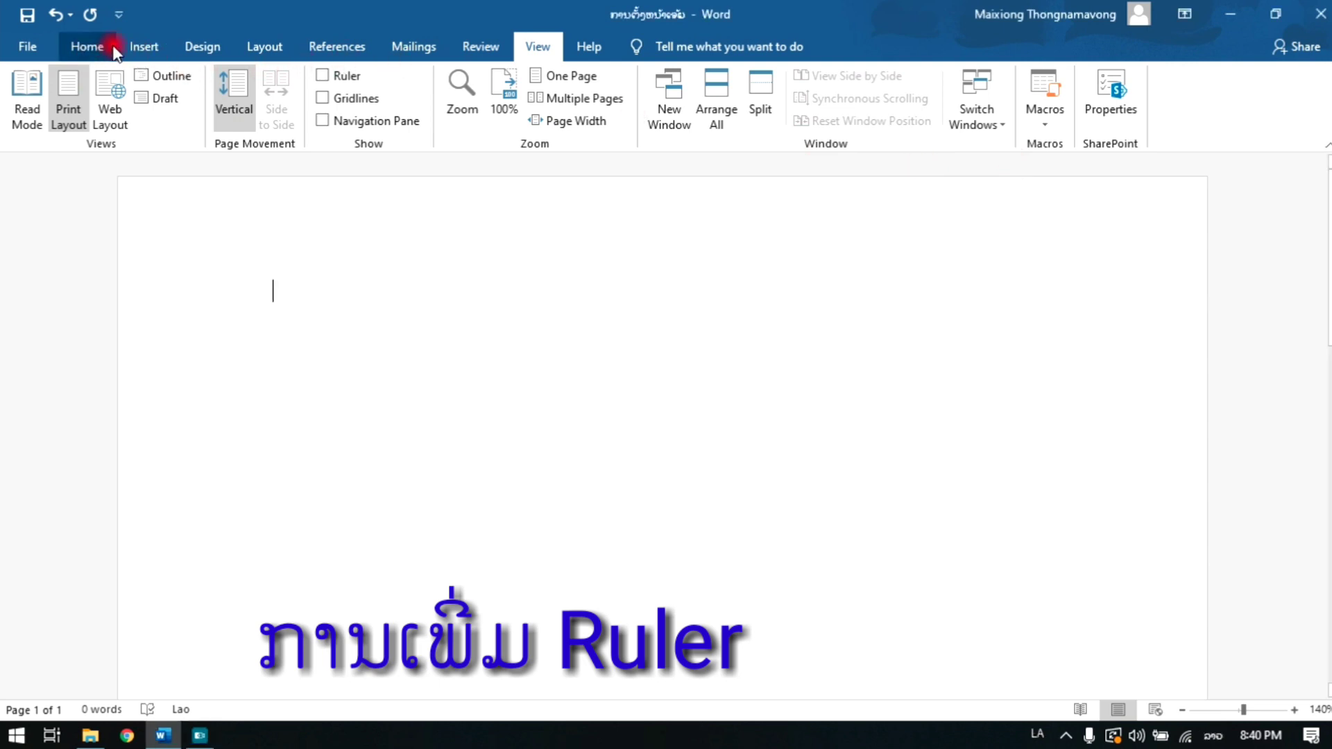
{"action": "left_click", "coordinate": [77, 49]}
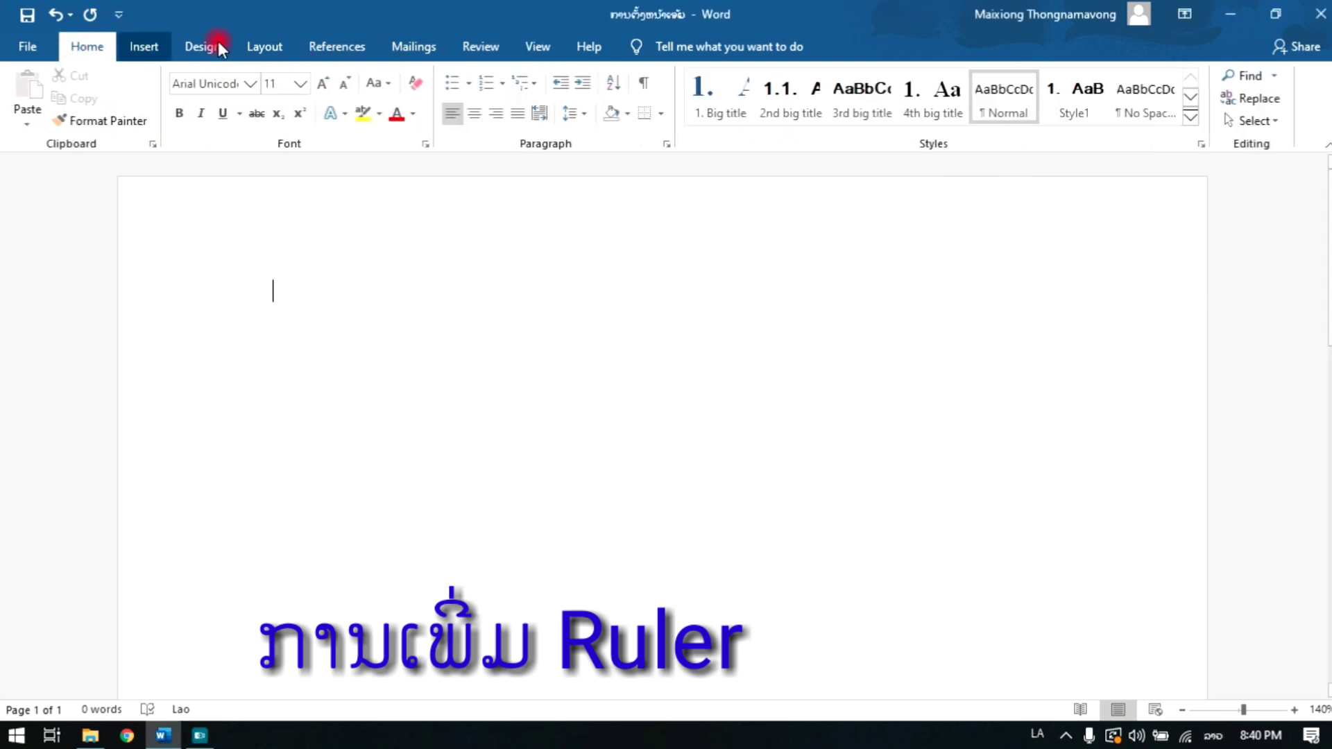
{"action": "left_click", "coordinate": [547, 49]}
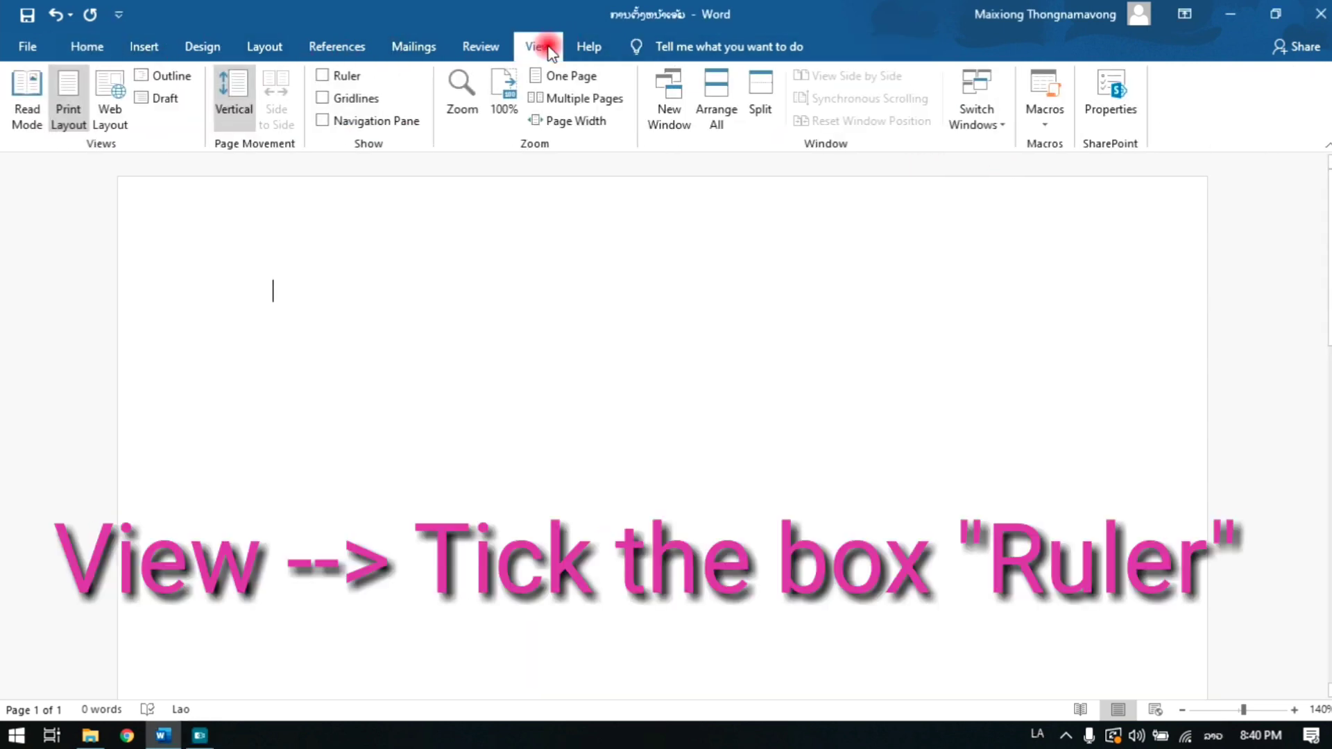
{"action": "left_click", "coordinate": [323, 75]}
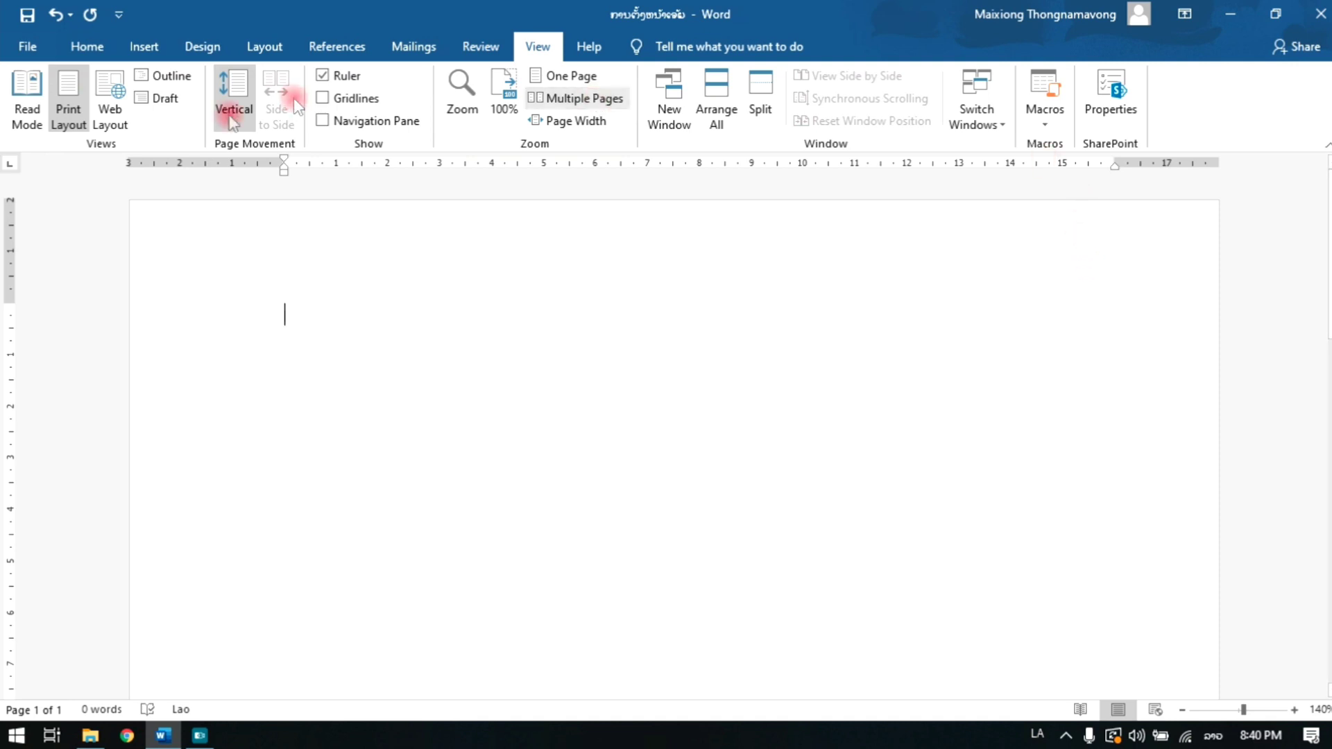
Adjust the page margins by moving their boundaries on the horizontal and vertical rulers
{"action": "mouse_move", "coordinate": [1115, 164]}
{"action": "left_mouse_down"}
{"action": "mouse_move", "coordinate": [1089, 165]}
{"action": "mouse_move", "coordinate": [1114, 162]}
{"action": "left_mouse_up"}
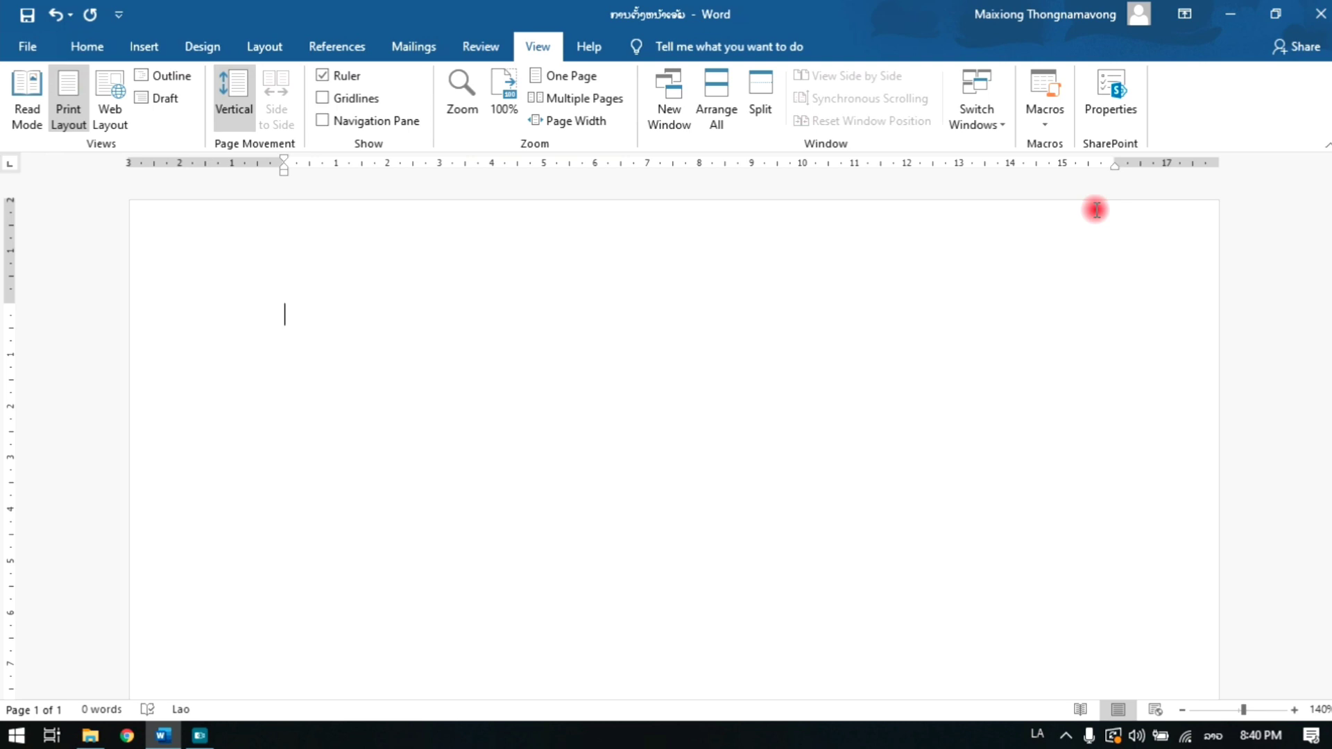
{"action": "mouse_move", "coordinate": [11, 302]}
{"action": "left_mouse_down"}
{"action": "mouse_move", "coordinate": [19, 247]}
{"action": "mouse_move", "coordinate": [13, 313]}
{"action": "left_mouse_up"}
{"action": "scroll", "coordinate": [62, 538], "scroll_direction": "down", "scroll_amount": 8}
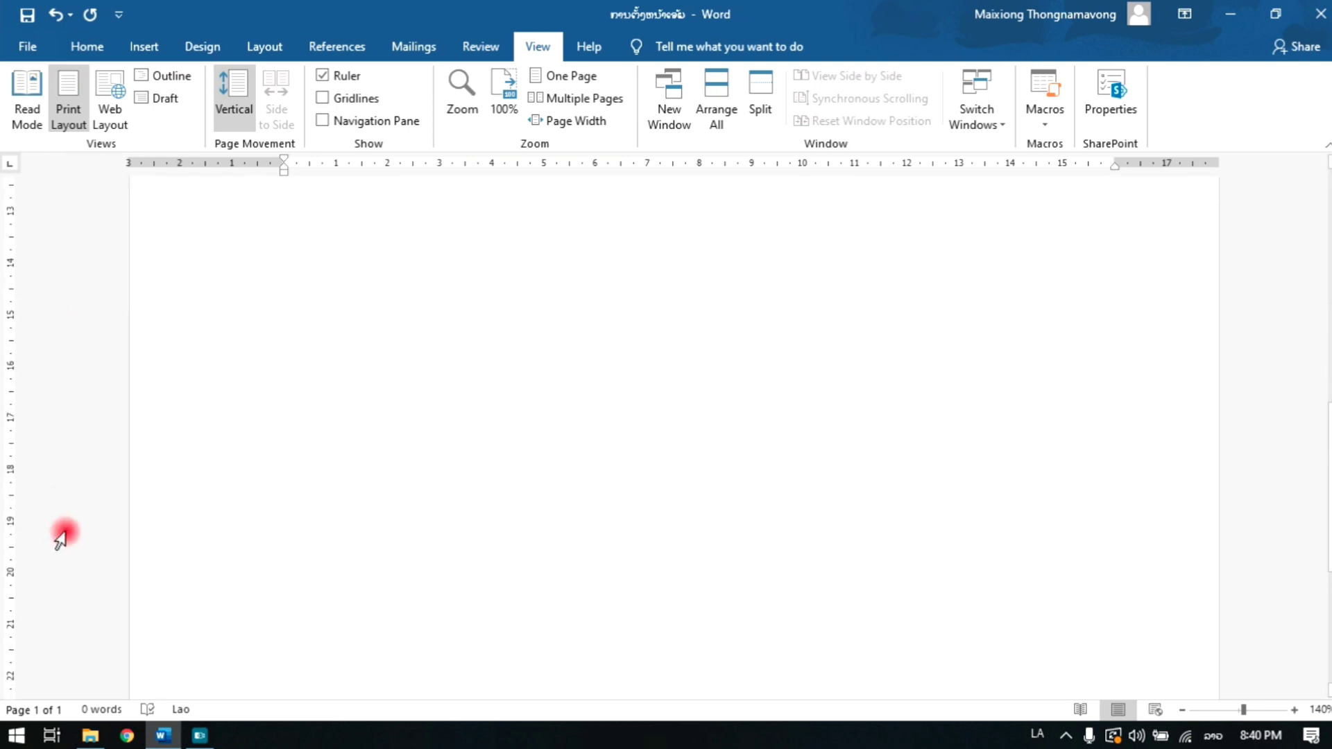
{"action": "scroll", "coordinate": [61, 538], "scroll_direction": "down", "scroll_amount": 4}
{"action": "left_click_drag", "start_coordinate": [4, 573], "coordinate": [13, 529]}
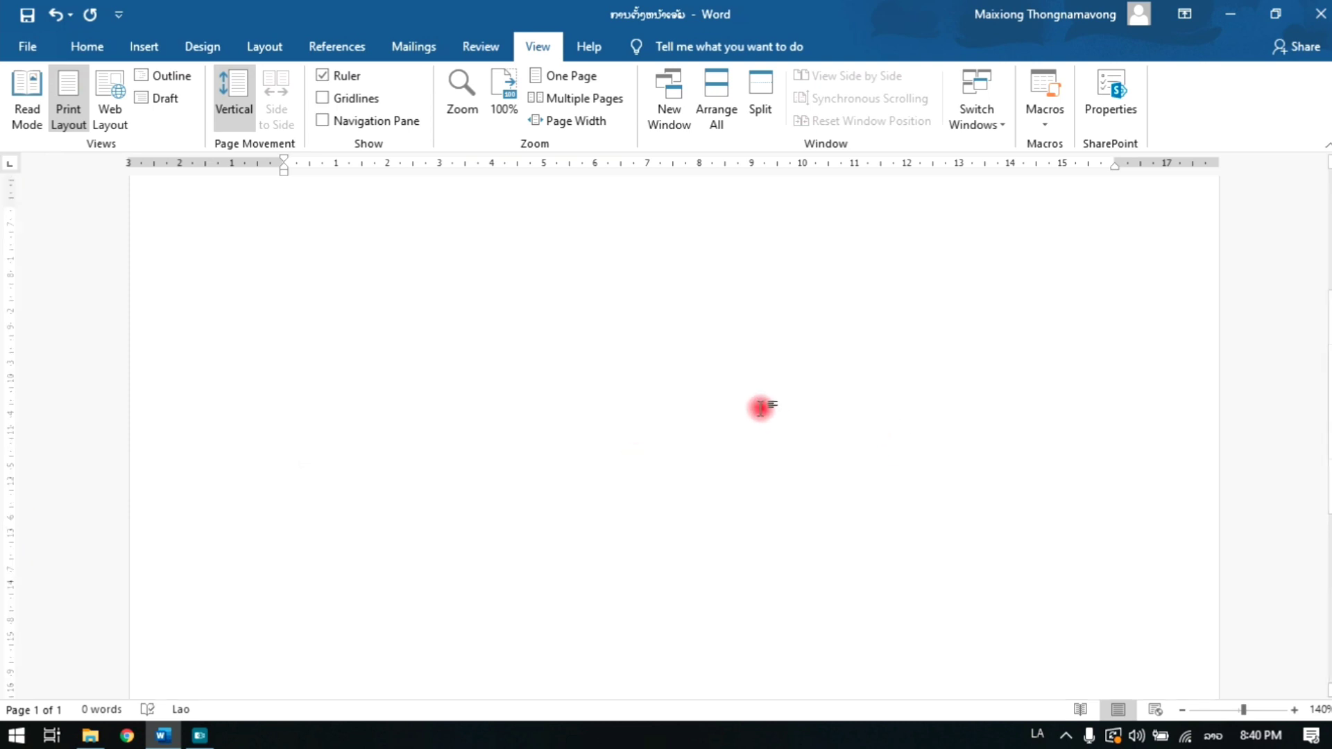
{"action": "scroll", "coordinate": [761, 408], "scroll_direction": "up", "scroll_amount": 10}
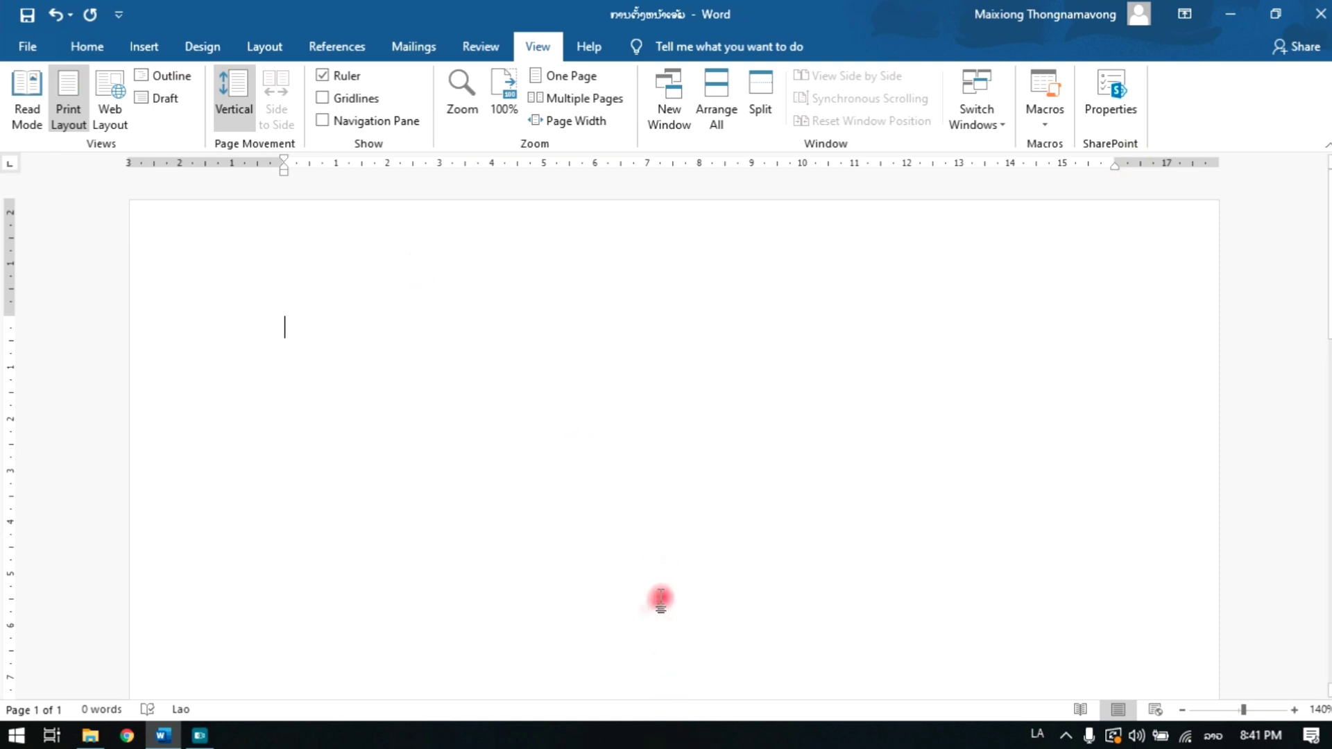
{"action": "key", "text": "alt+Tab"}
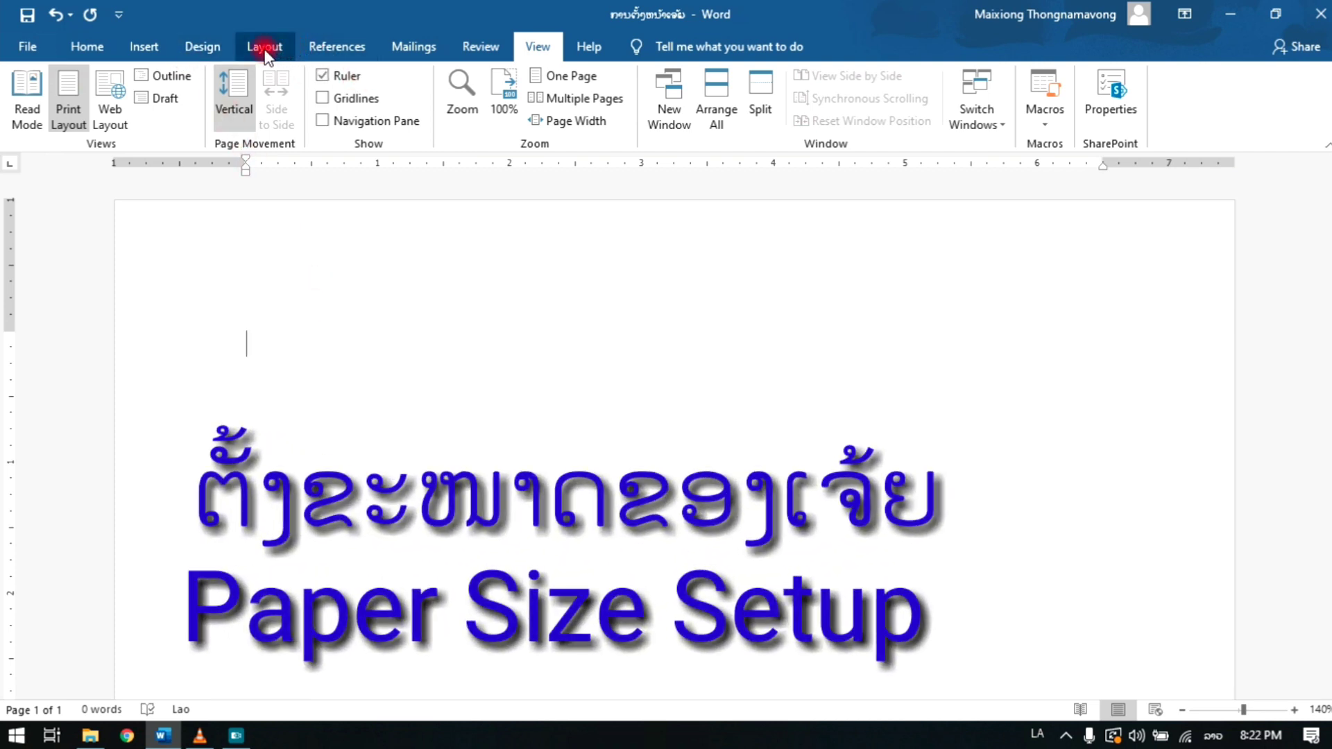
Choose A4 as the paper size in the detailed page setup
{"action": "left_click", "coordinate": [265, 50]}
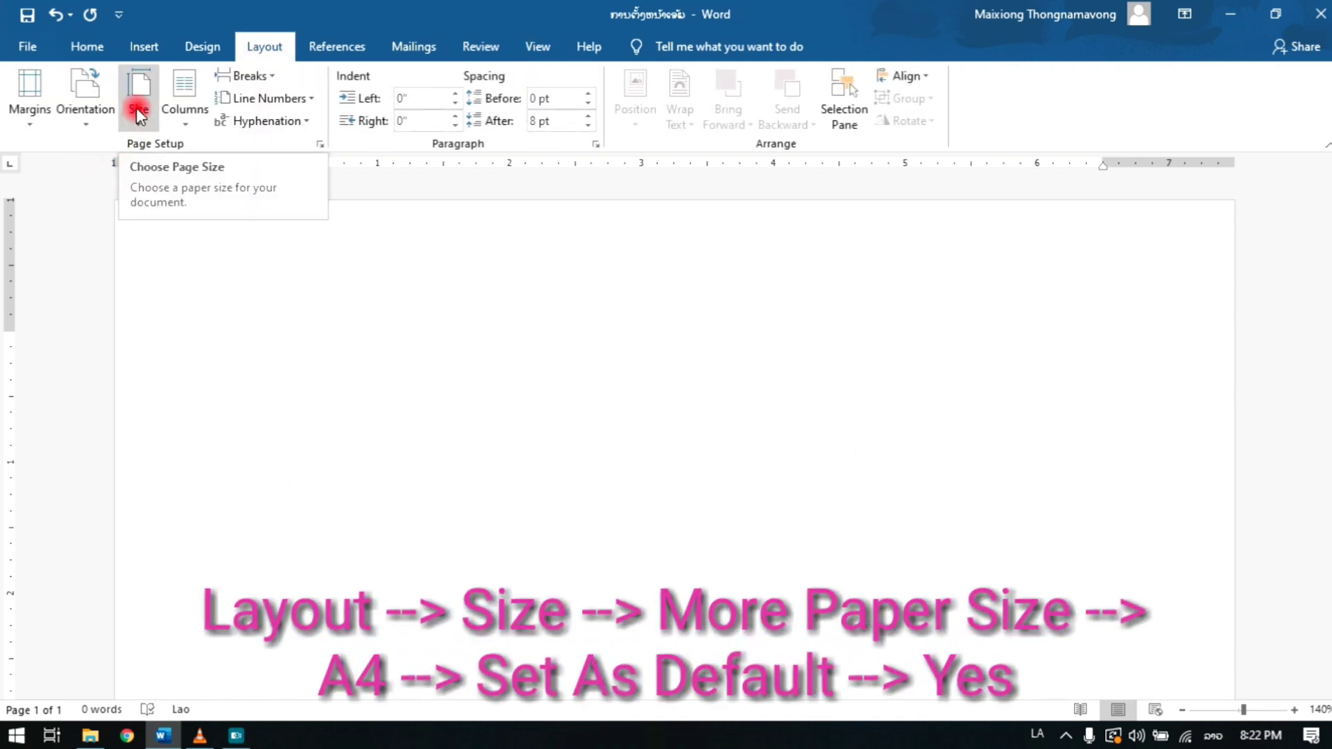
{"action": "left_click", "coordinate": [138, 113]}
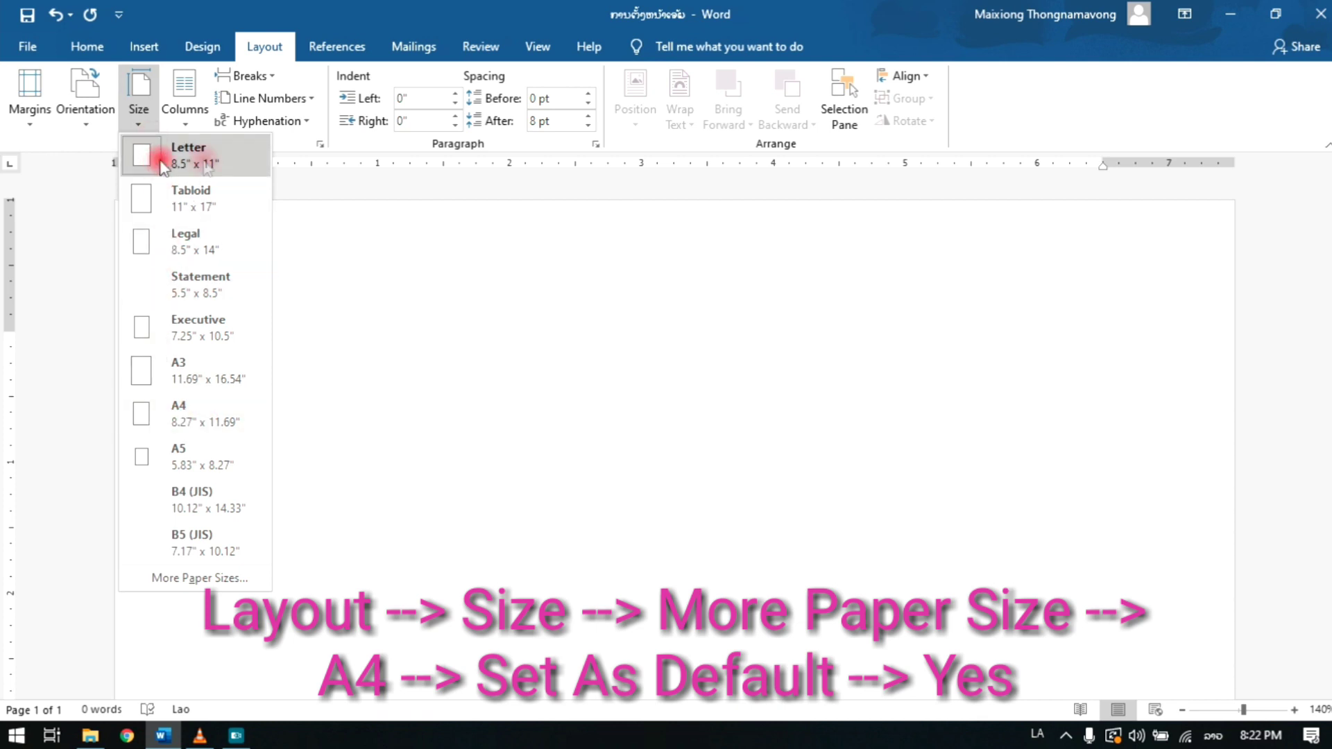
{"action": "left_click", "coordinate": [201, 577]}
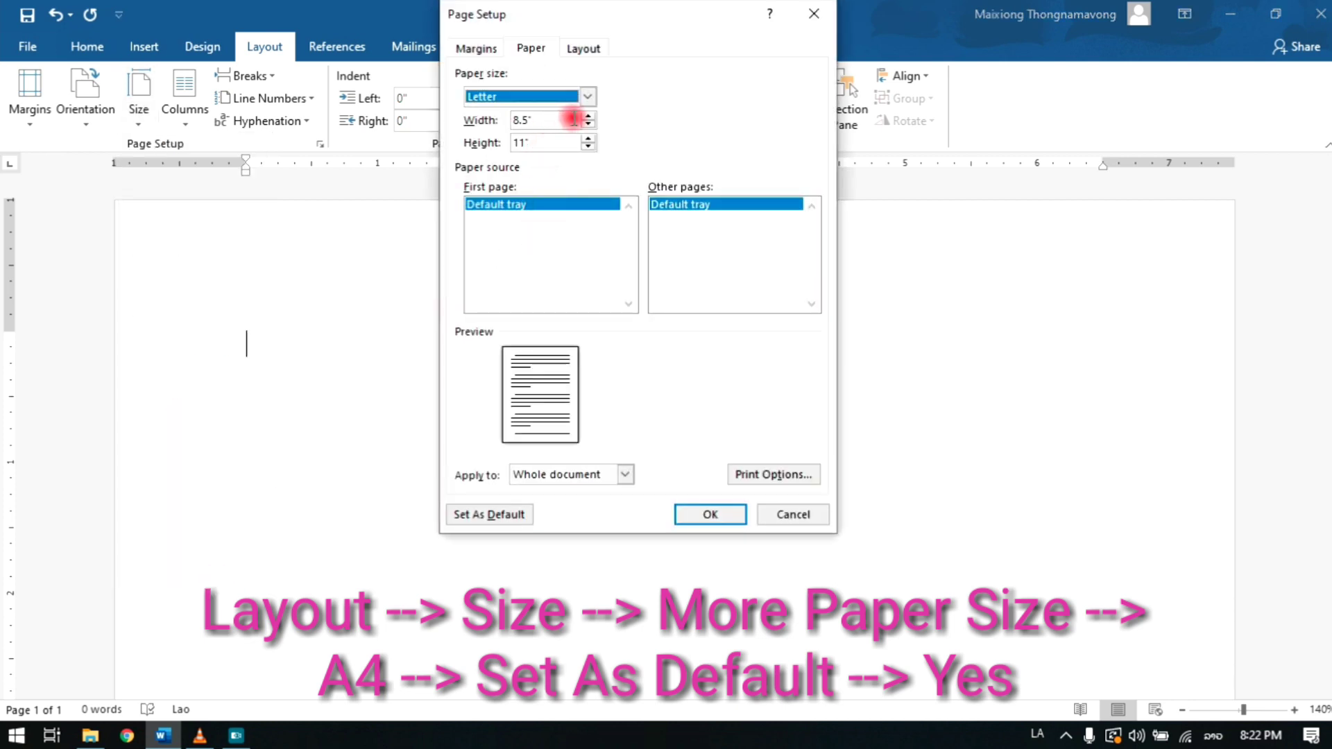
{"action": "left_click", "coordinate": [587, 96]}
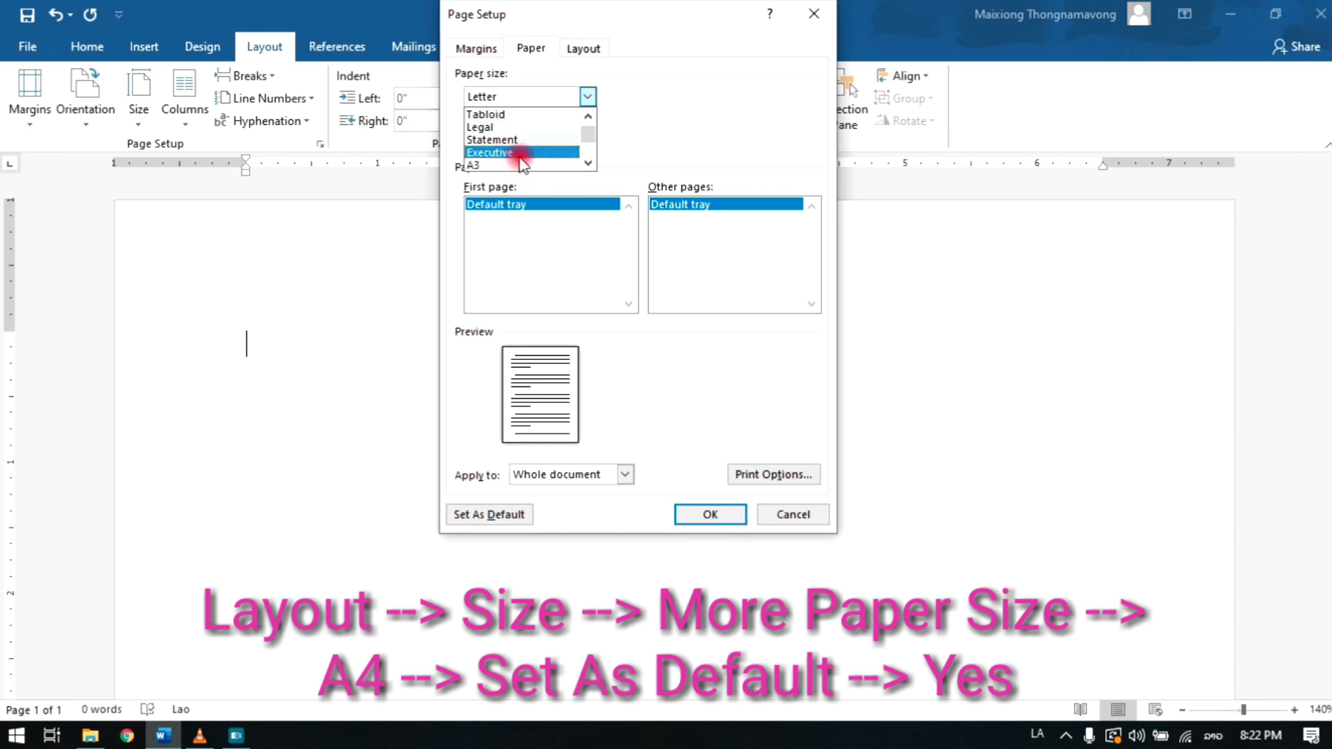
{"action": "scroll", "coordinate": [519, 159], "scroll_direction": "down", "scroll_amount": 2}
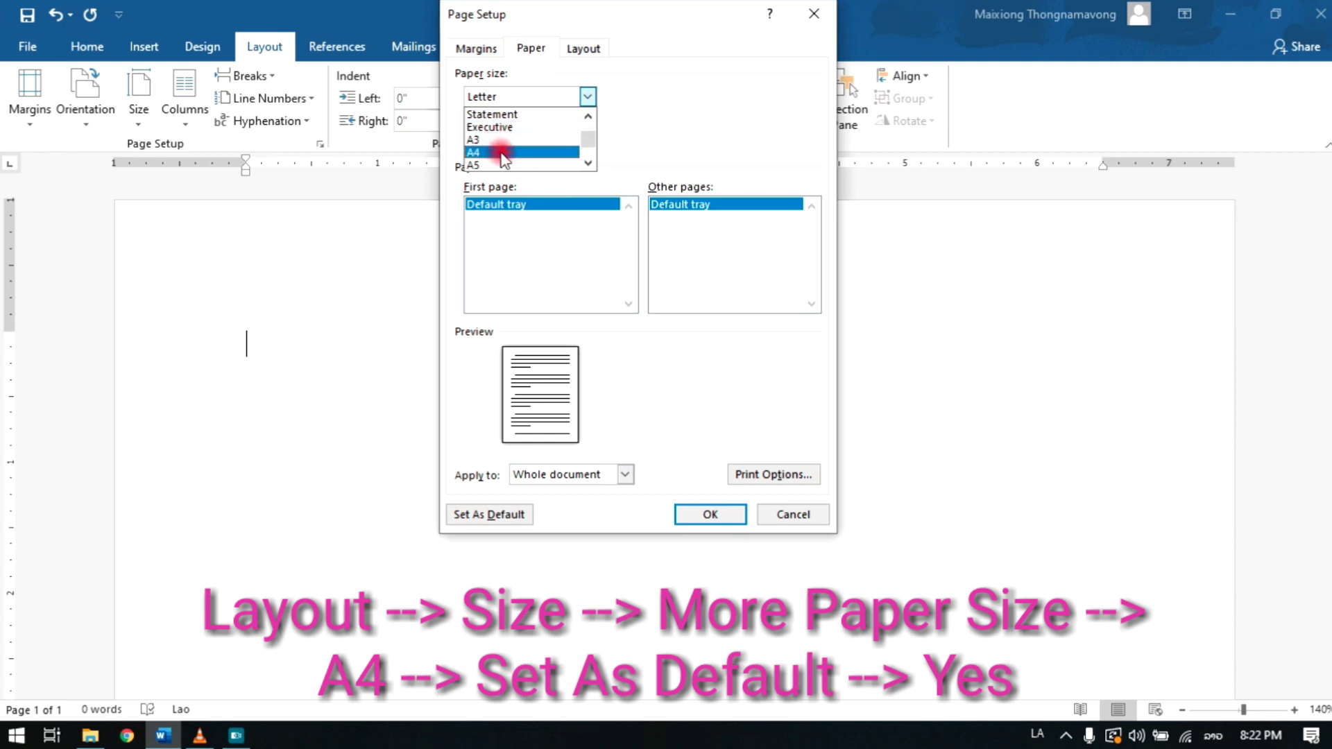
{"action": "left_click", "coordinate": [504, 153]}
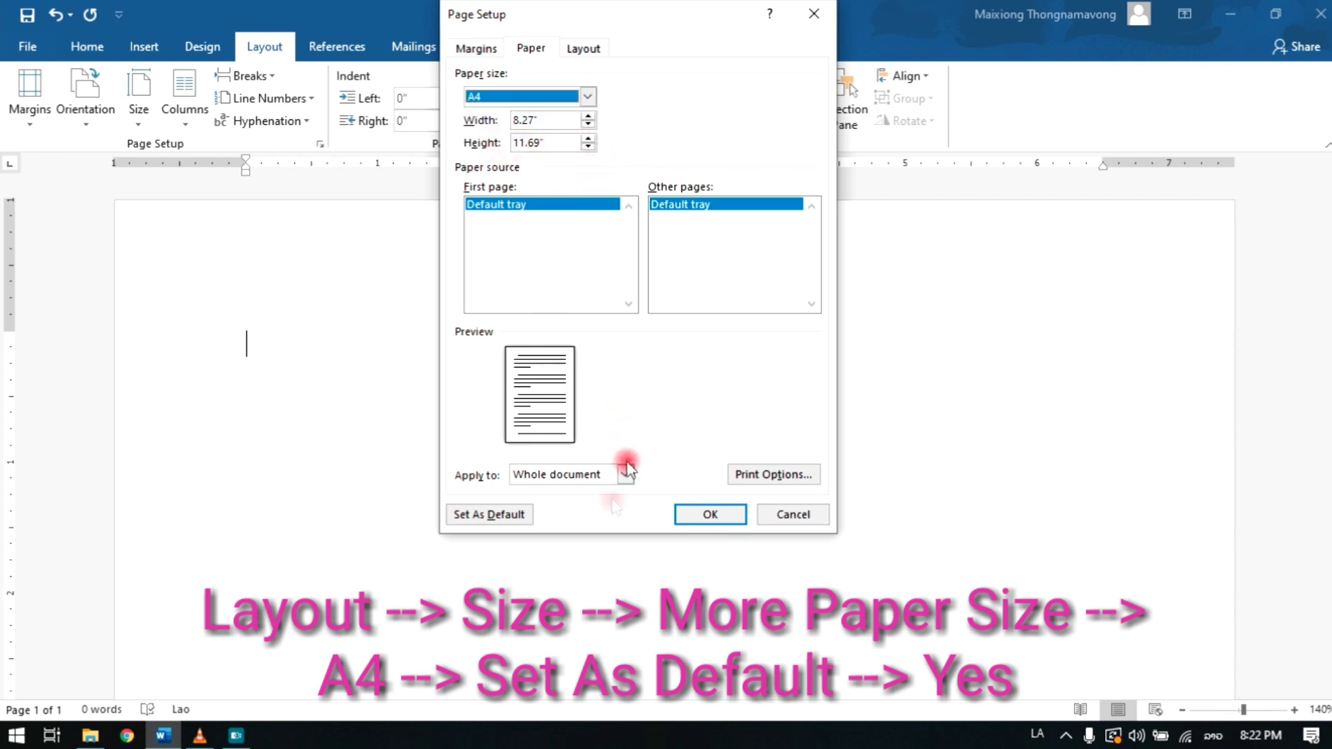
Make the page setup the default for new documents and select A4 from the preset paper sizes
{"action": "left_click", "coordinate": [489, 517]}
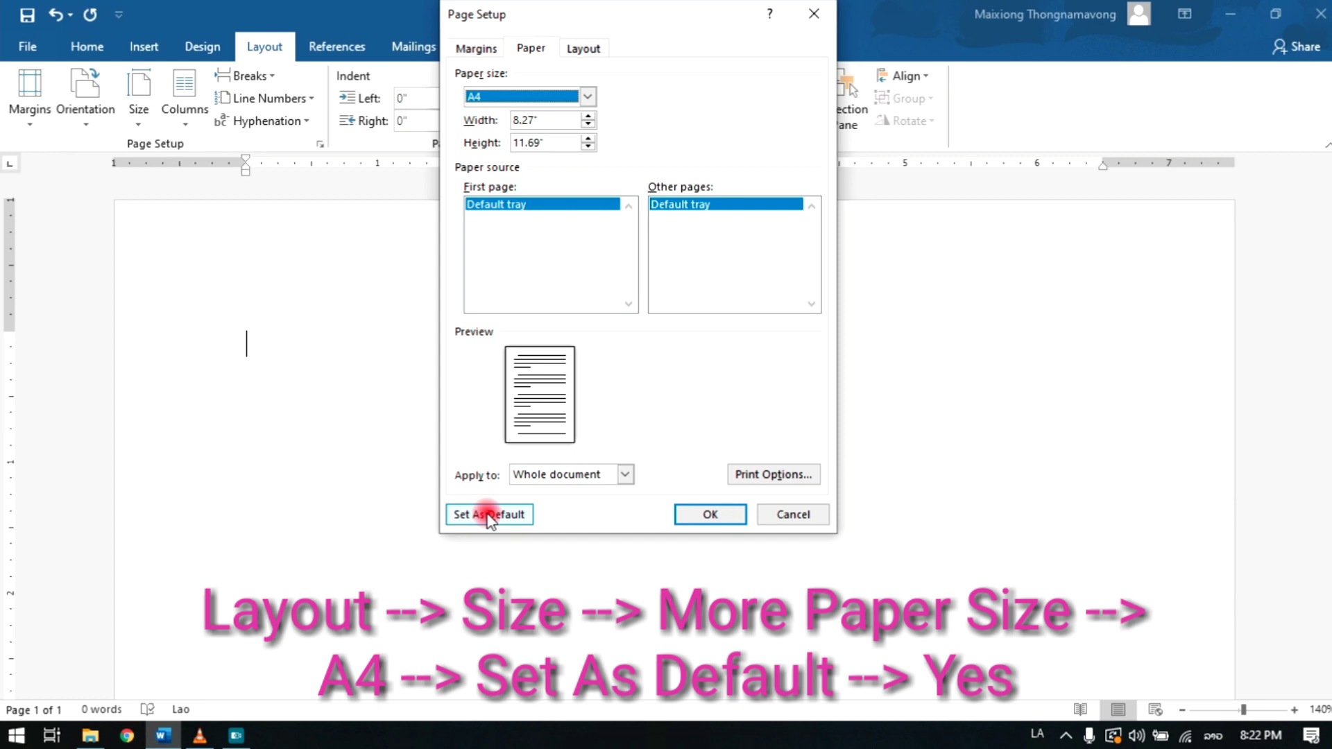
{"action": "left_click", "coordinate": [490, 516]}
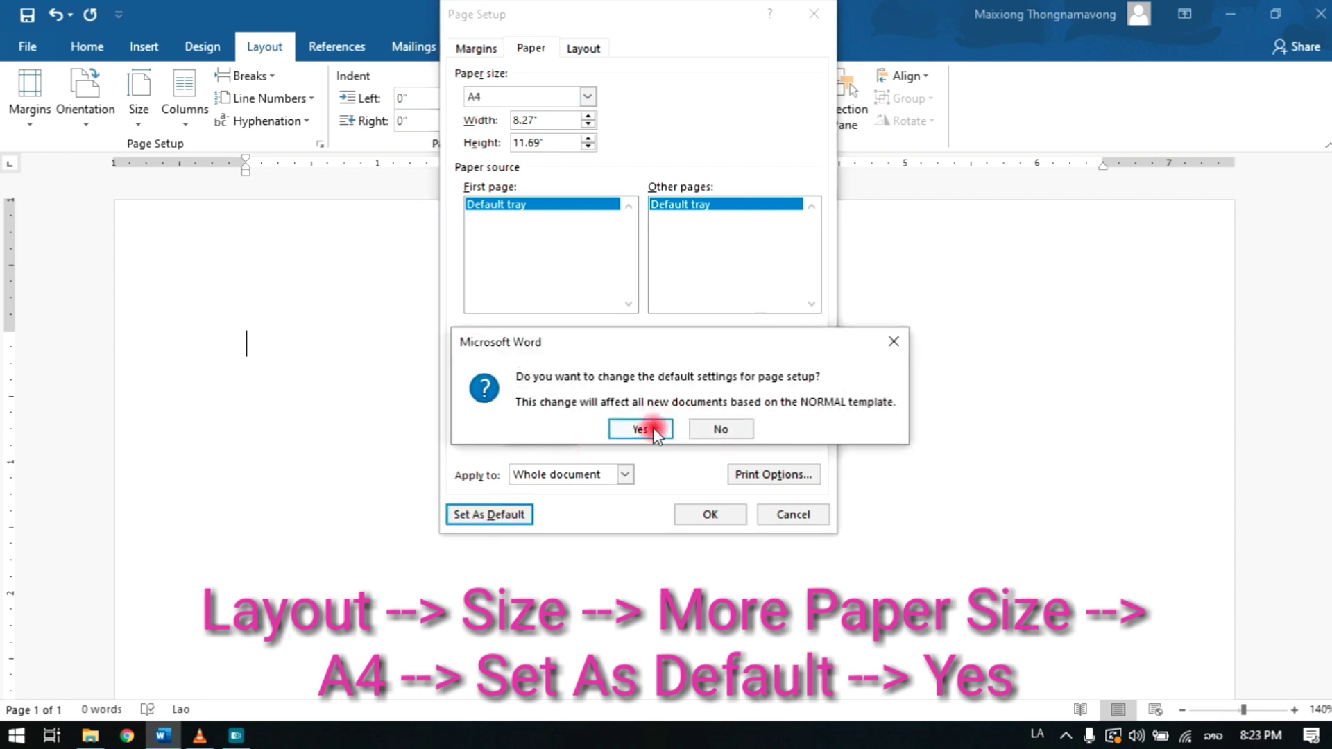
{"action": "left_click", "coordinate": [649, 433]}
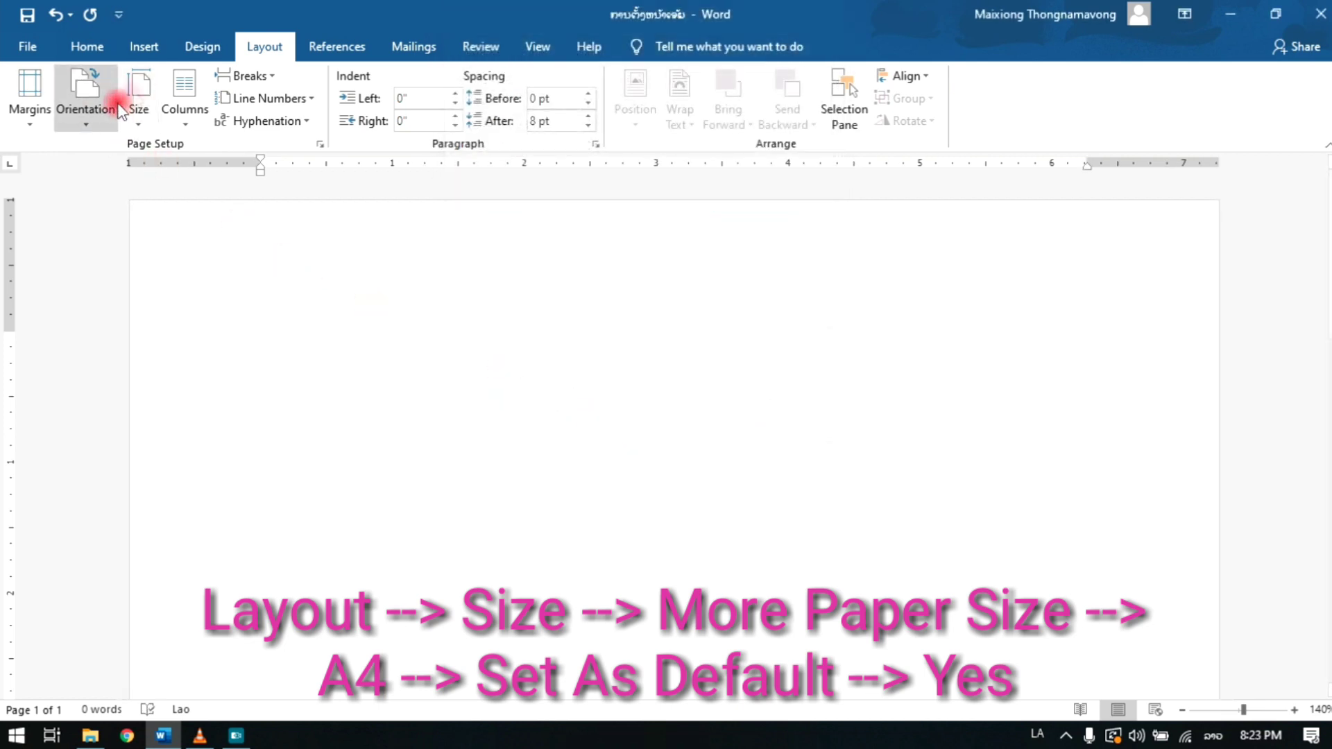
{"action": "left_click", "coordinate": [139, 85]}
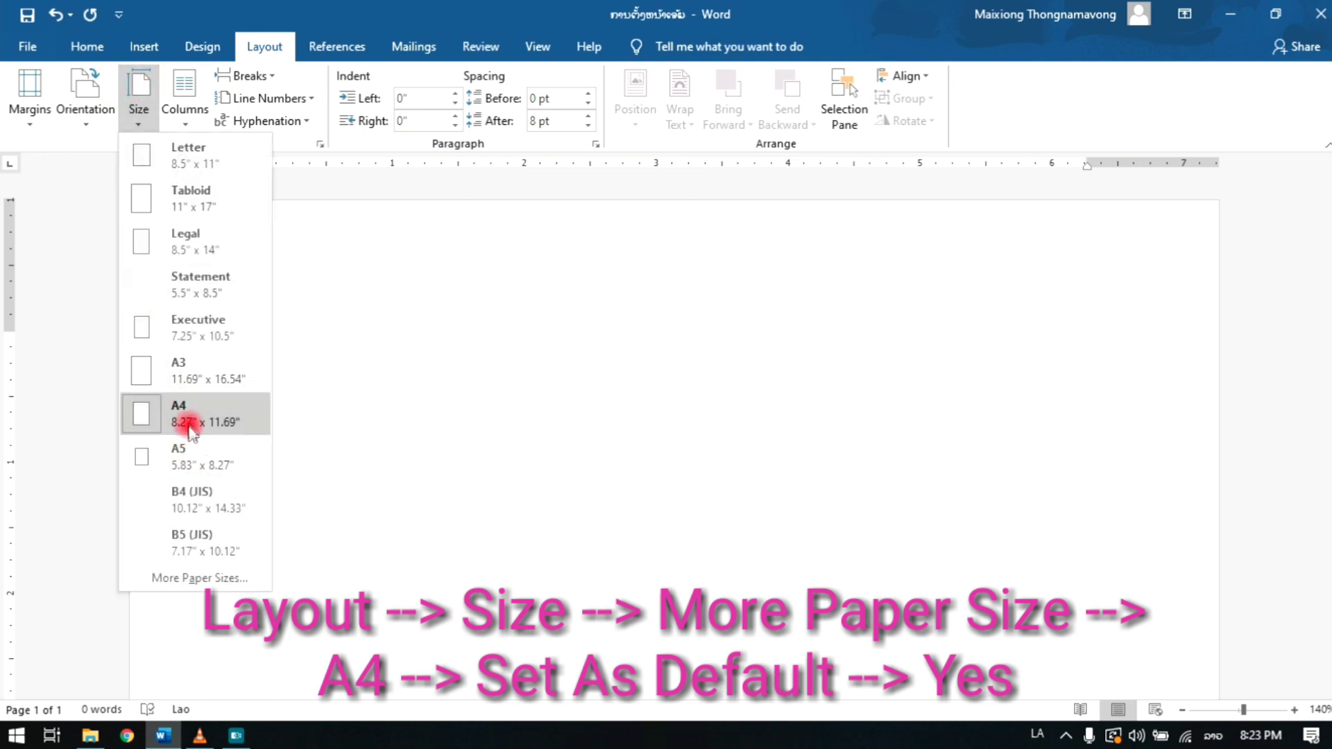
{"action": "left_click", "coordinate": [139, 418]}
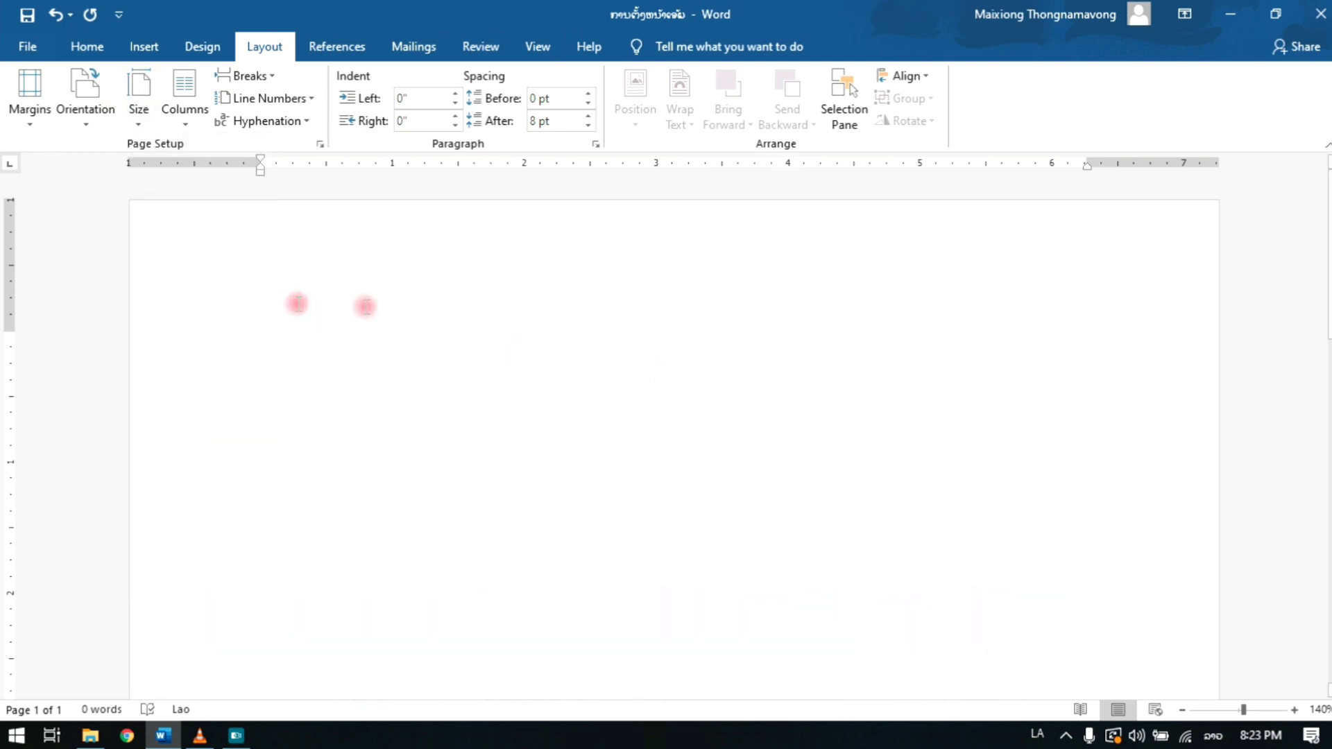
Try landscape orientation for the page and return it to portrait
{"action": "left_click", "coordinate": [84, 118]}
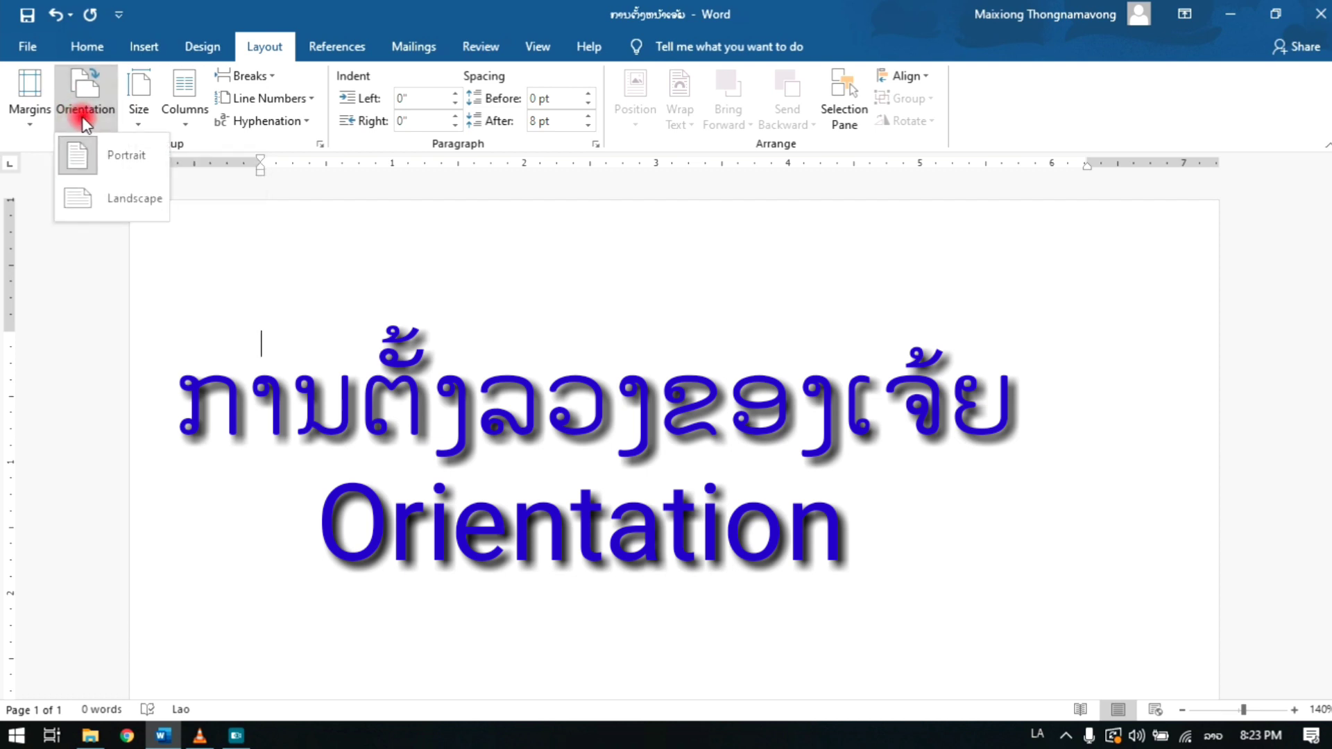
{"action": "left_click", "coordinate": [92, 199]}
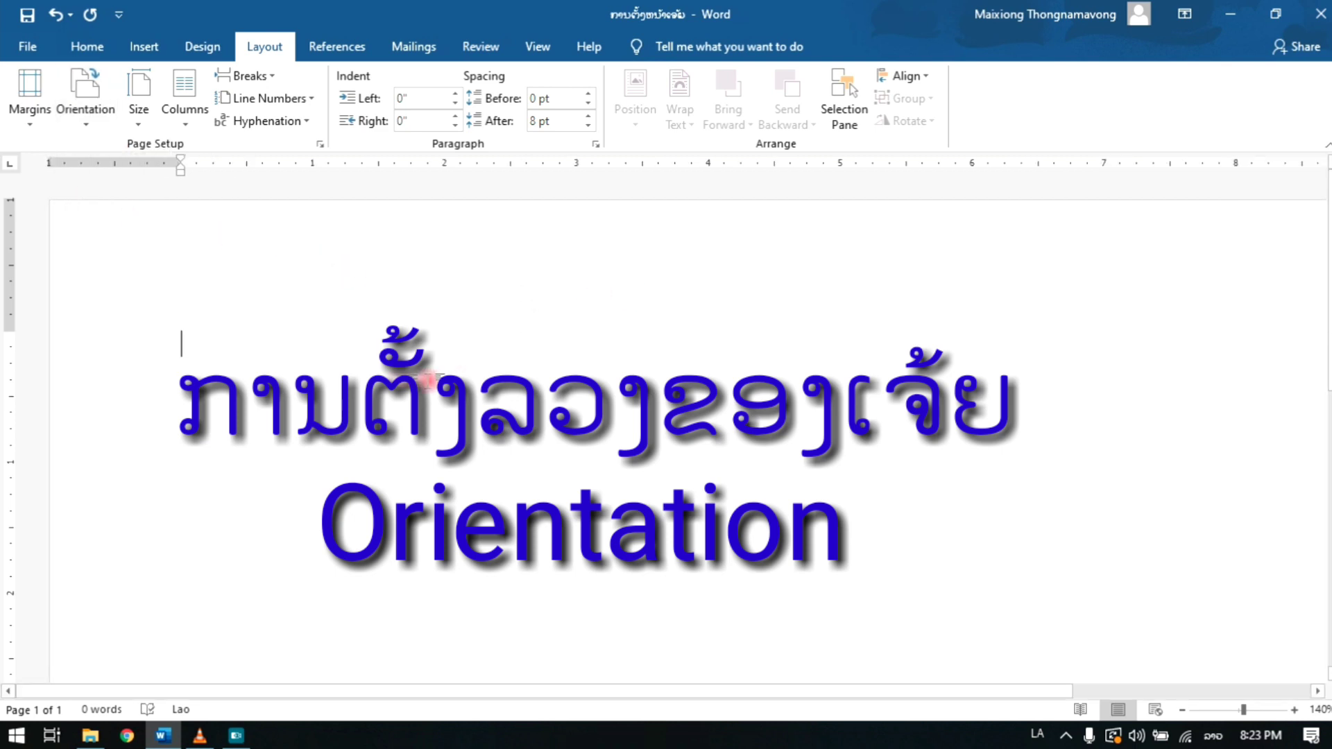
{"action": "left_click", "coordinate": [85, 100]}
{"action": "left_click", "coordinate": [90, 159]}
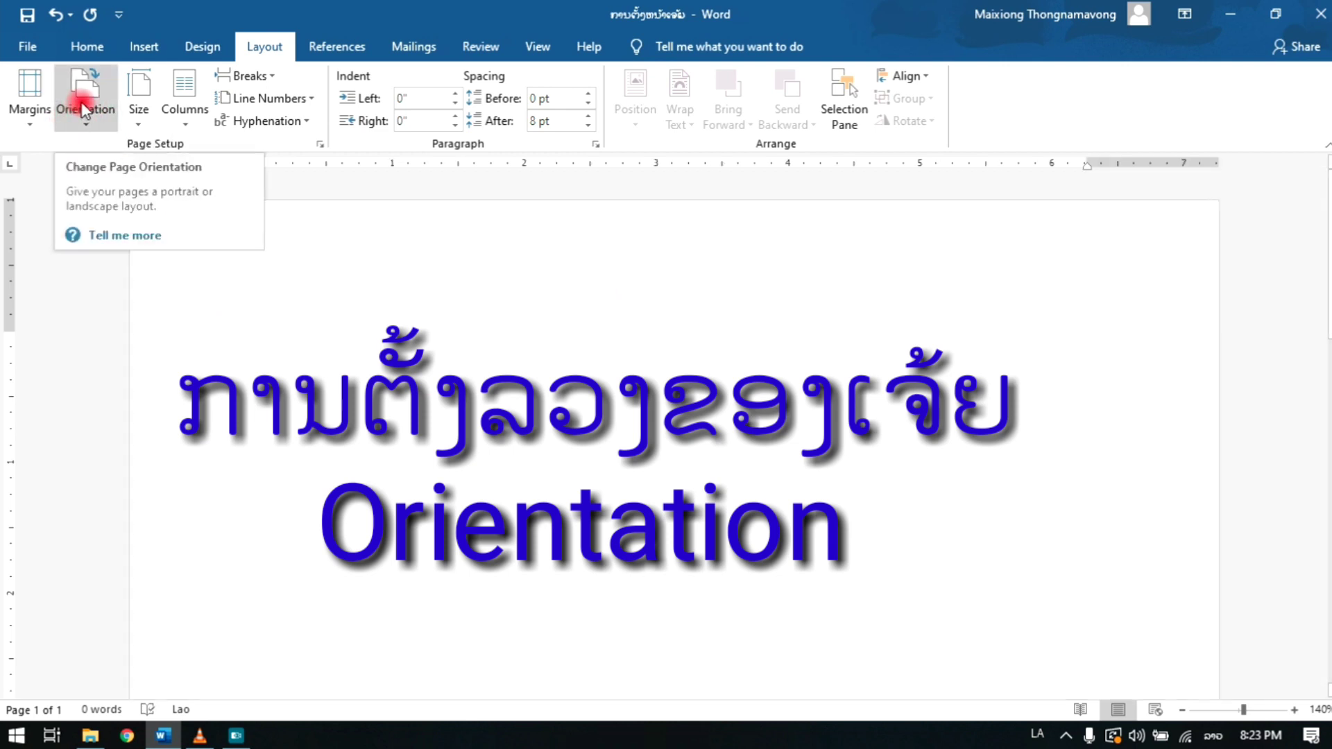
{"action": "left_click", "coordinate": [84, 104]}
{"action": "left_click", "coordinate": [114, 163]}
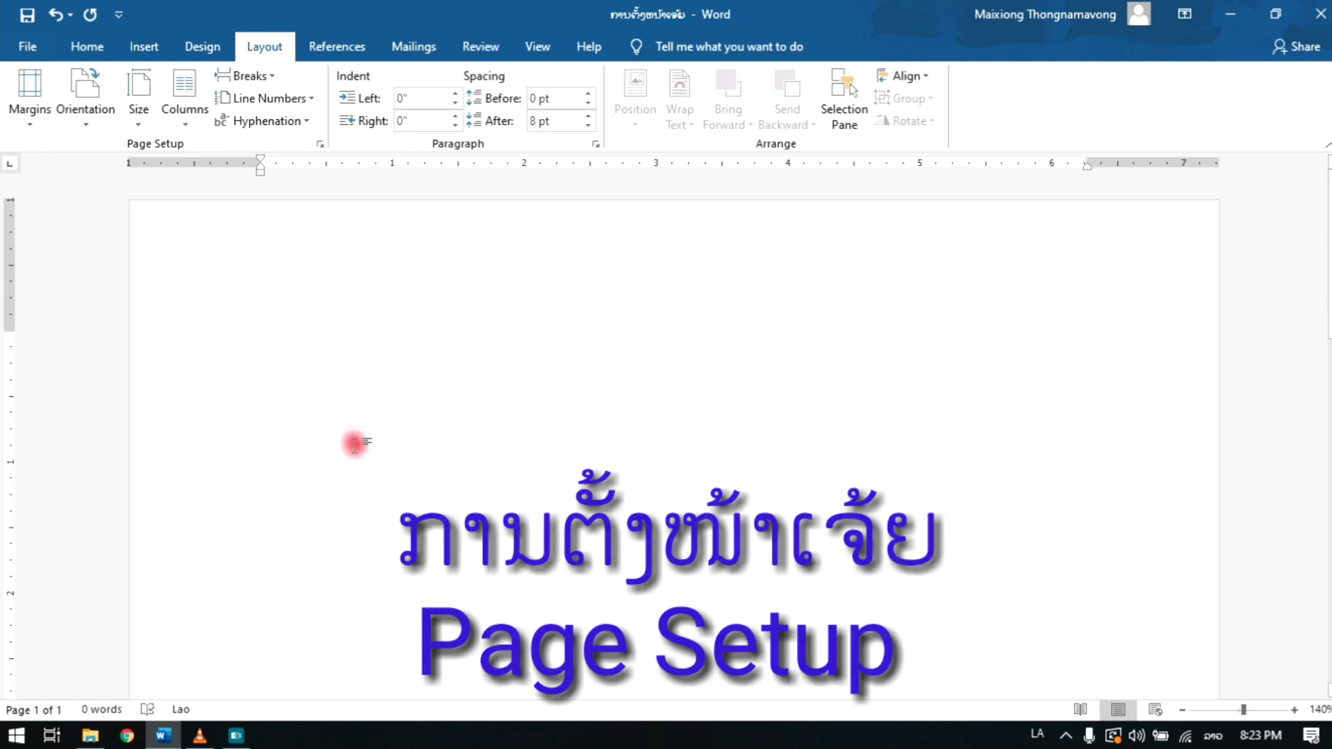
Examine the measurement unit used for the page margins in the custom margin settings
{"action": "left_click", "coordinate": [36, 103]}
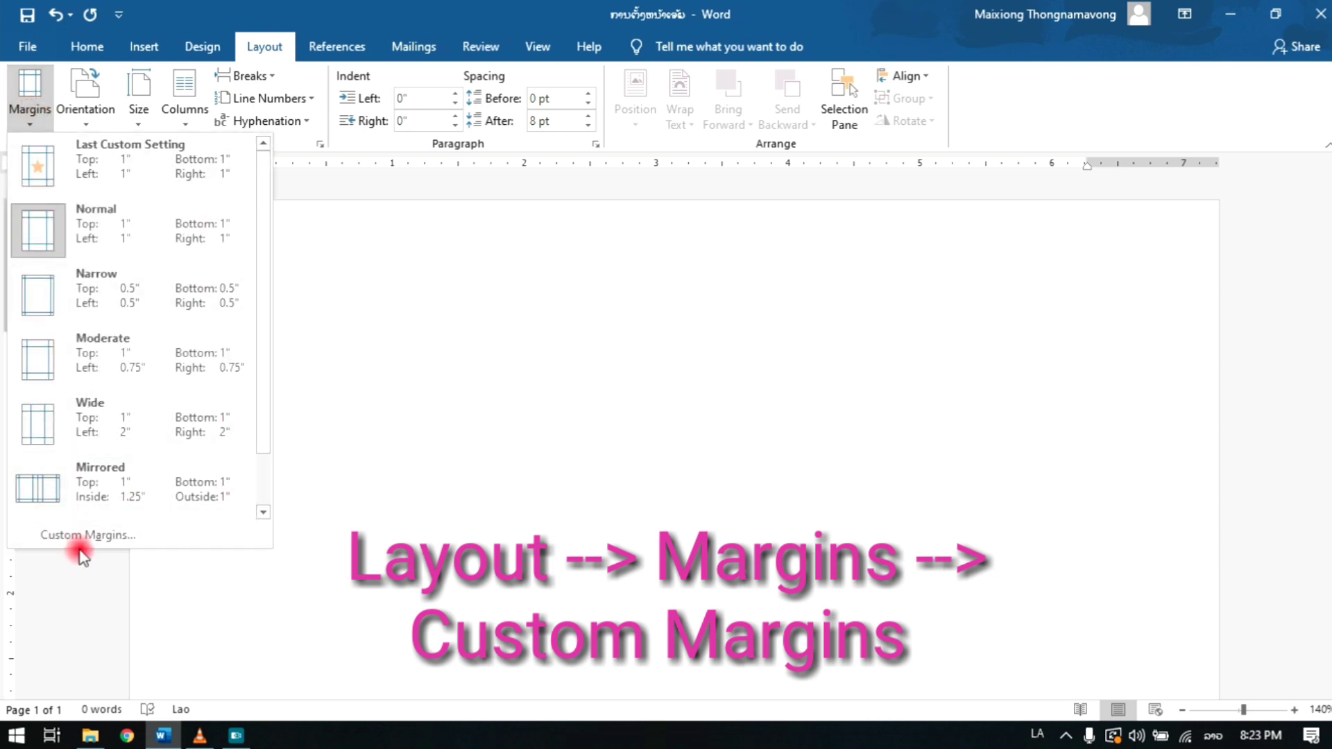
{"action": "left_click", "coordinate": [96, 540]}
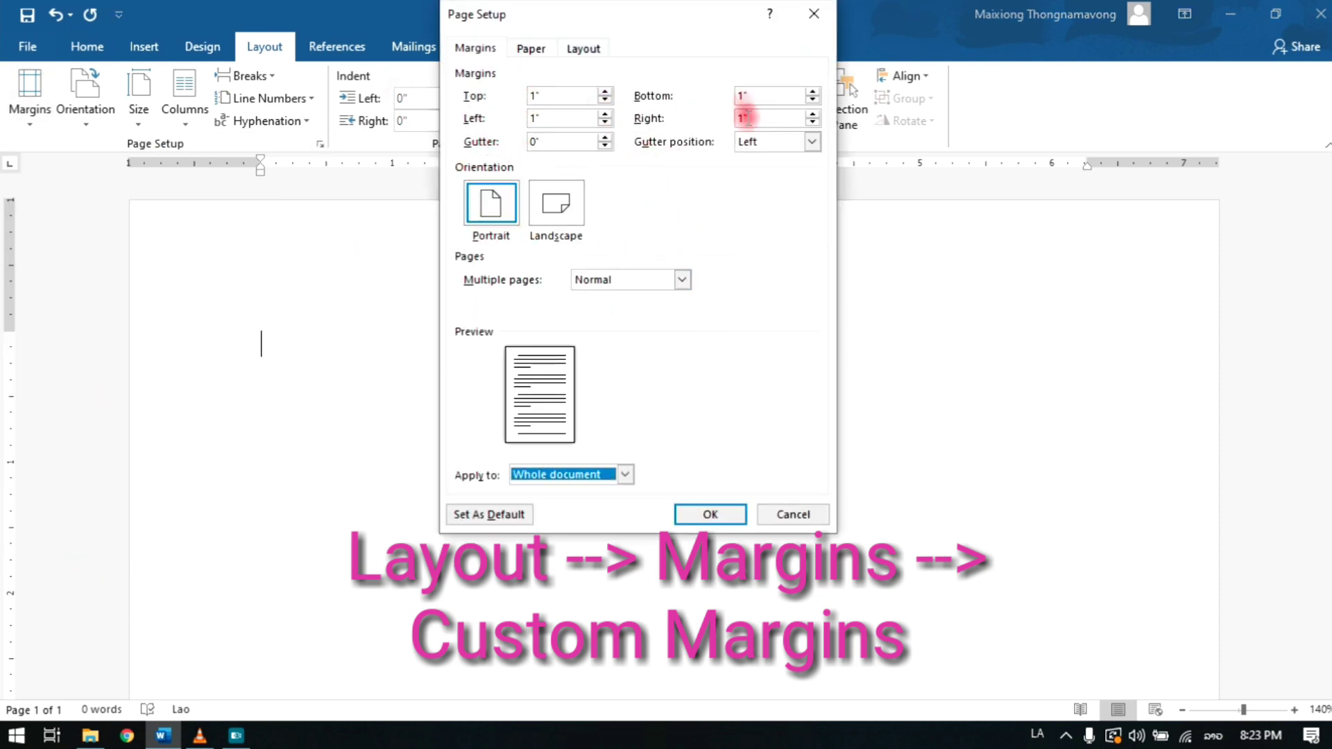
{"action": "left_click", "coordinate": [544, 96]}
{"action": "left_click_drag", "start_coordinate": [545, 96], "coordinate": [534, 96]}
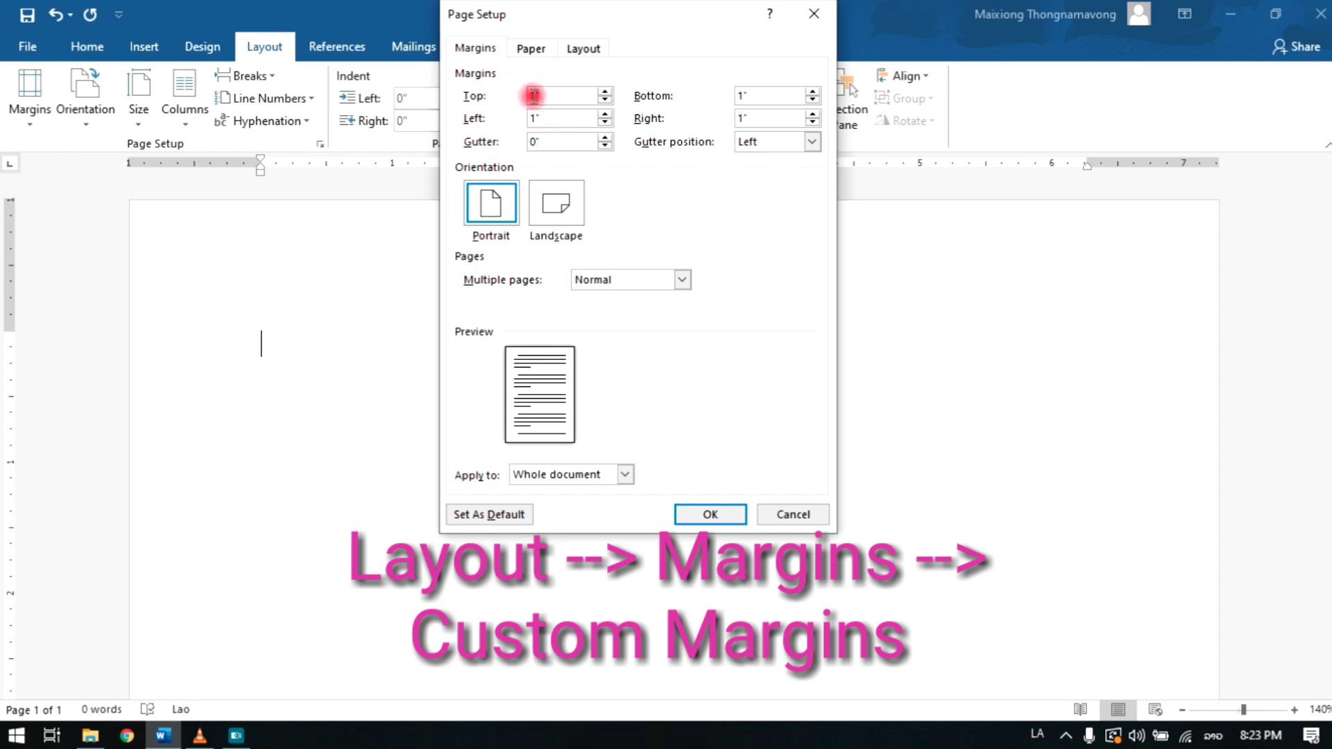
{"action": "left_click", "coordinate": [552, 94]}
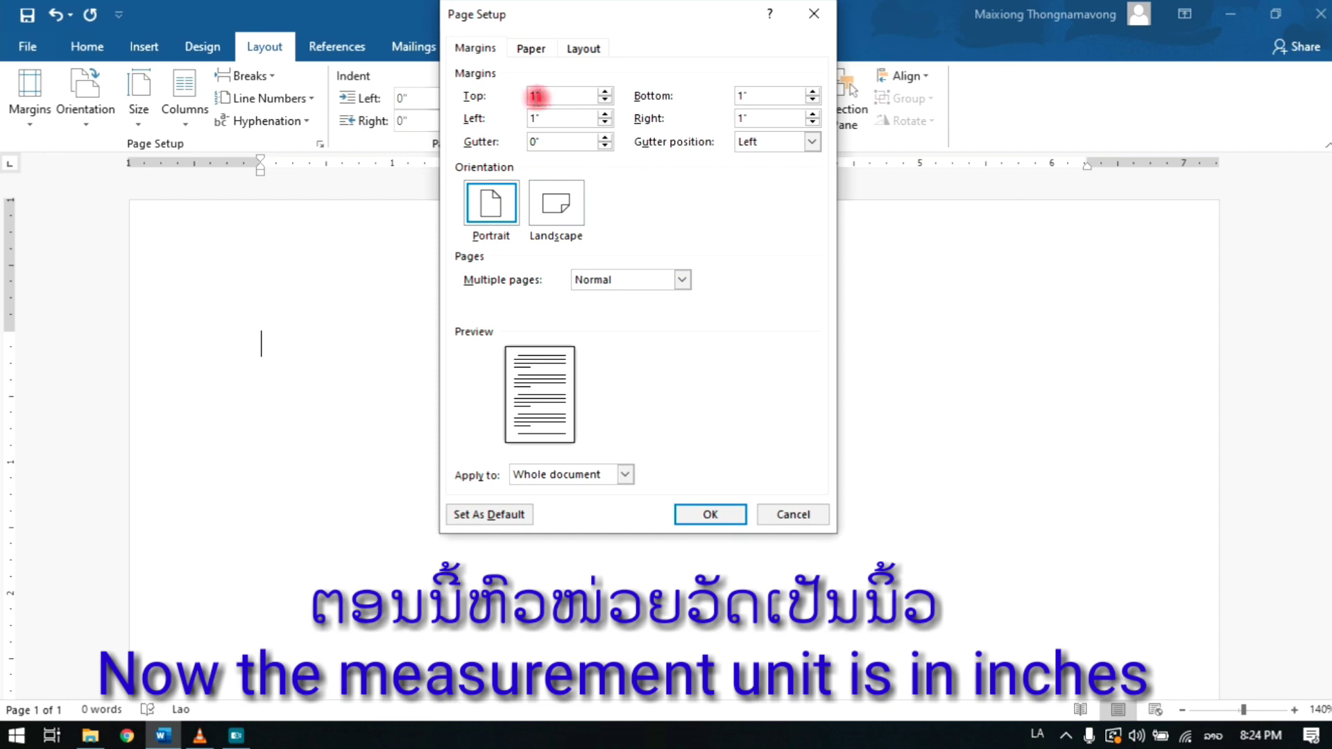
{"action": "double_click", "coordinate": [535, 95]}
{"action": "left_click", "coordinate": [557, 99]}
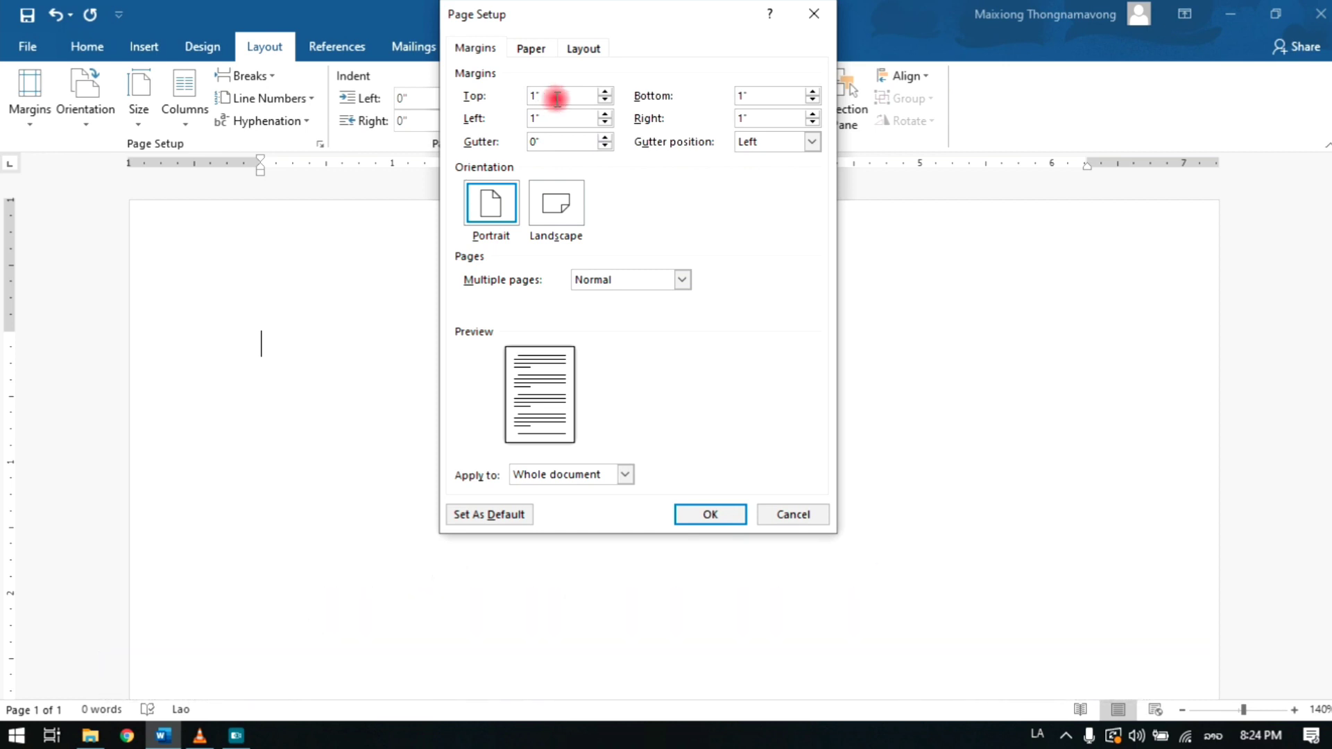
{"action": "double_click", "coordinate": [556, 100]}
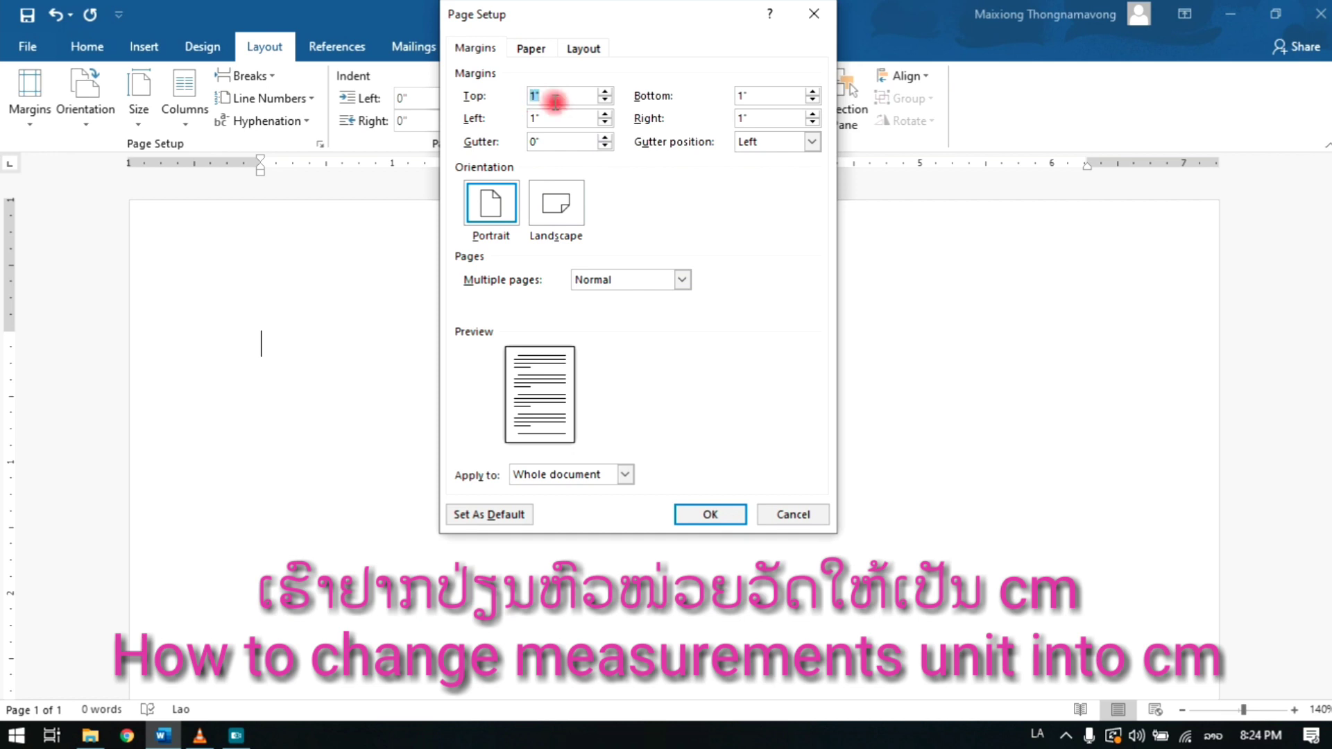
{"action": "left_click", "coordinate": [556, 117]}
{"action": "double_click", "coordinate": [556, 117]}
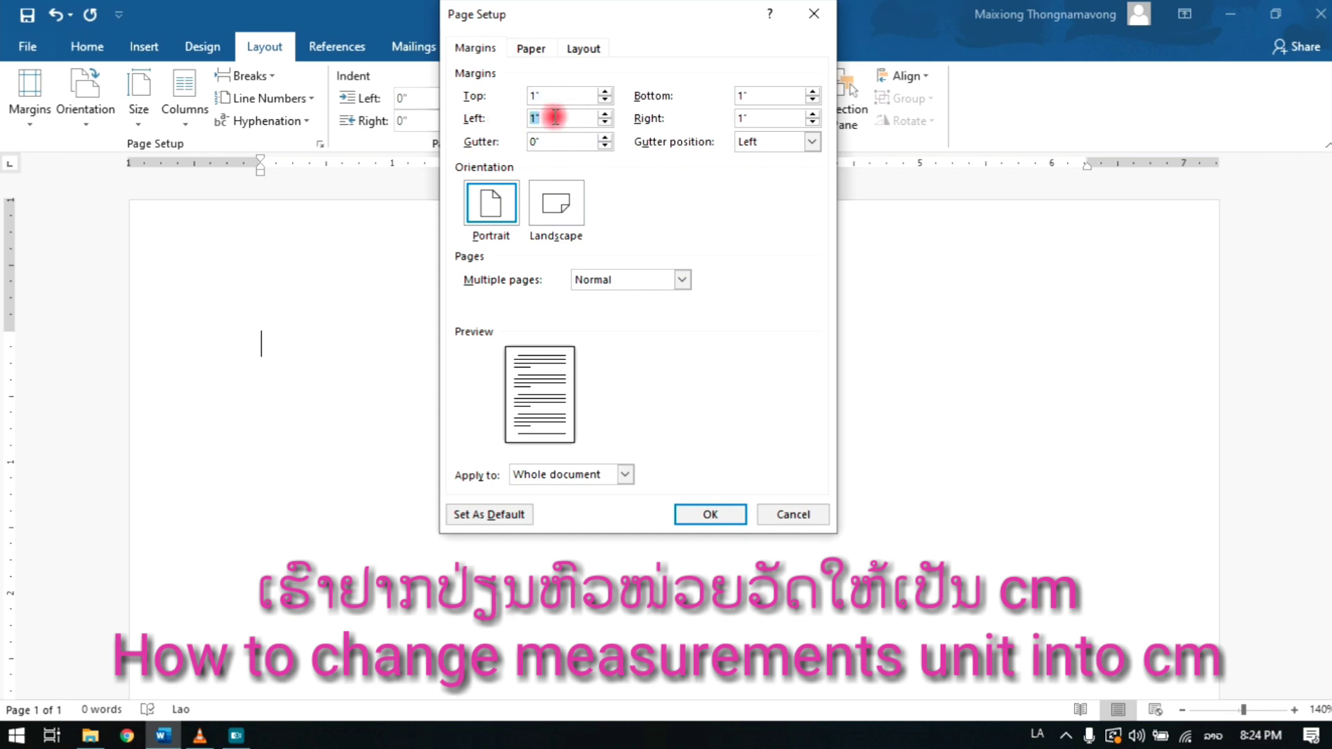
{"action": "left_click", "coordinate": [555, 117]}
{"action": "left_click", "coordinate": [710, 514]}
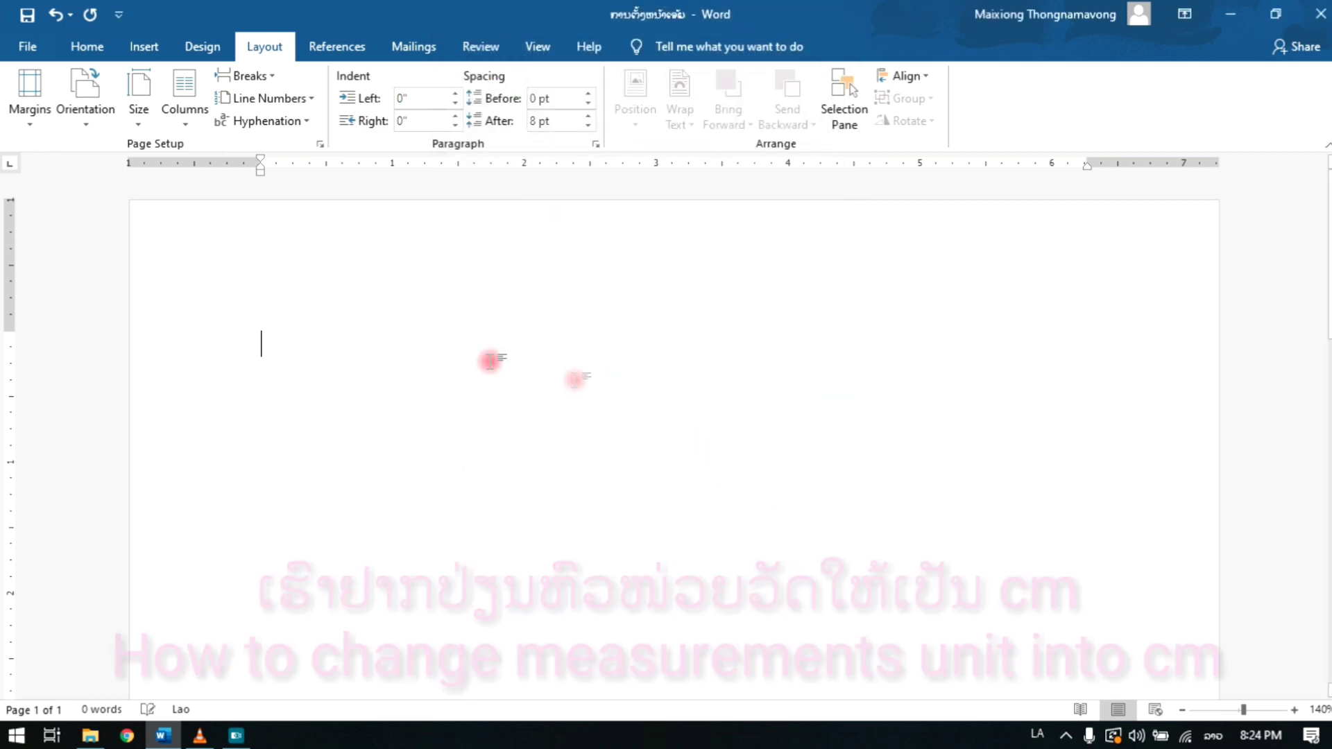
Set the program's display measurement units to centimeters in the advanced options
{"action": "left_click", "coordinate": [26, 49]}
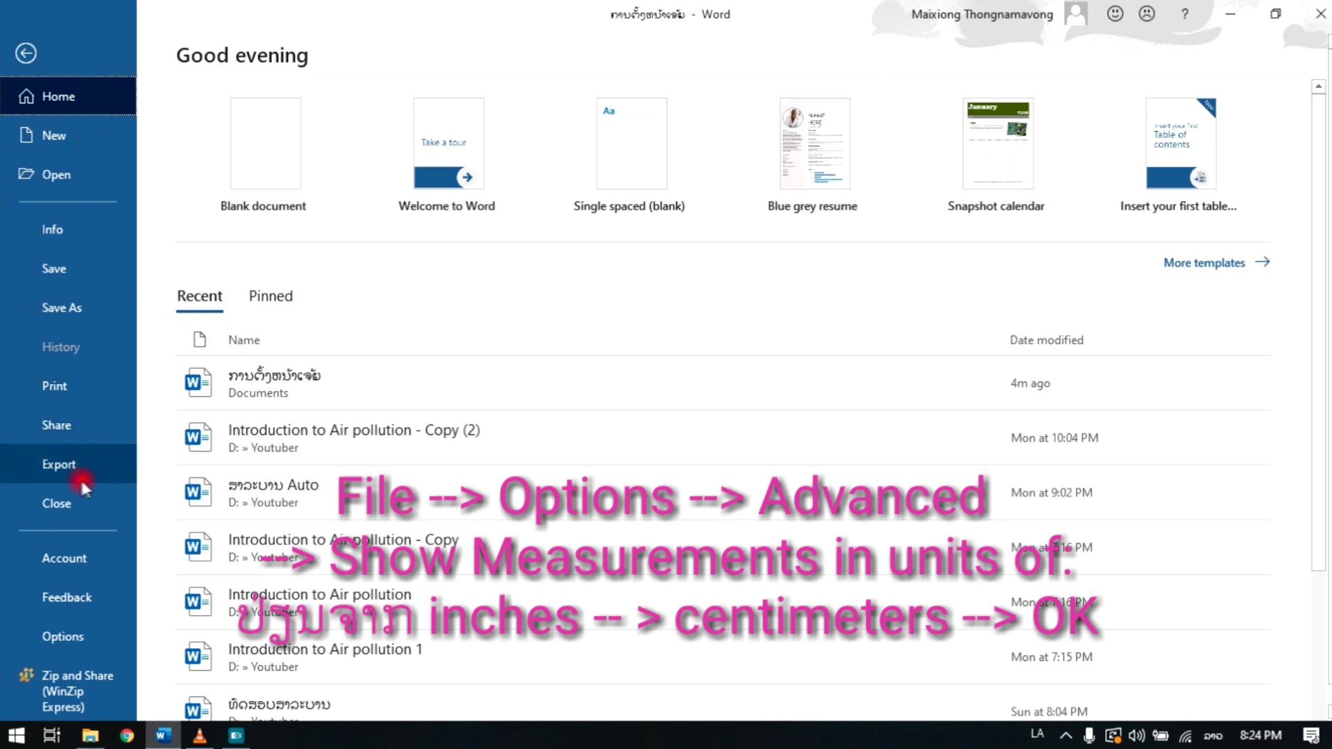
{"action": "left_click", "coordinate": [67, 639]}
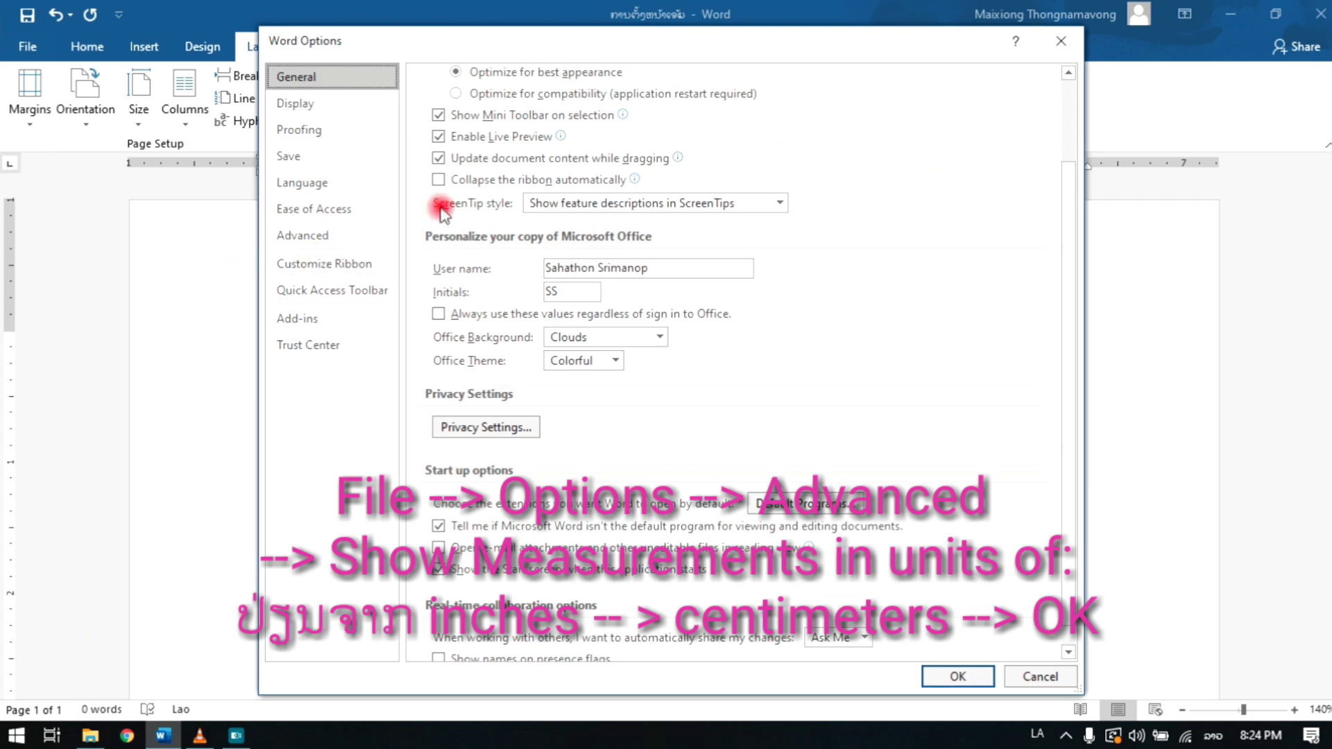
{"action": "left_click", "coordinate": [305, 236]}
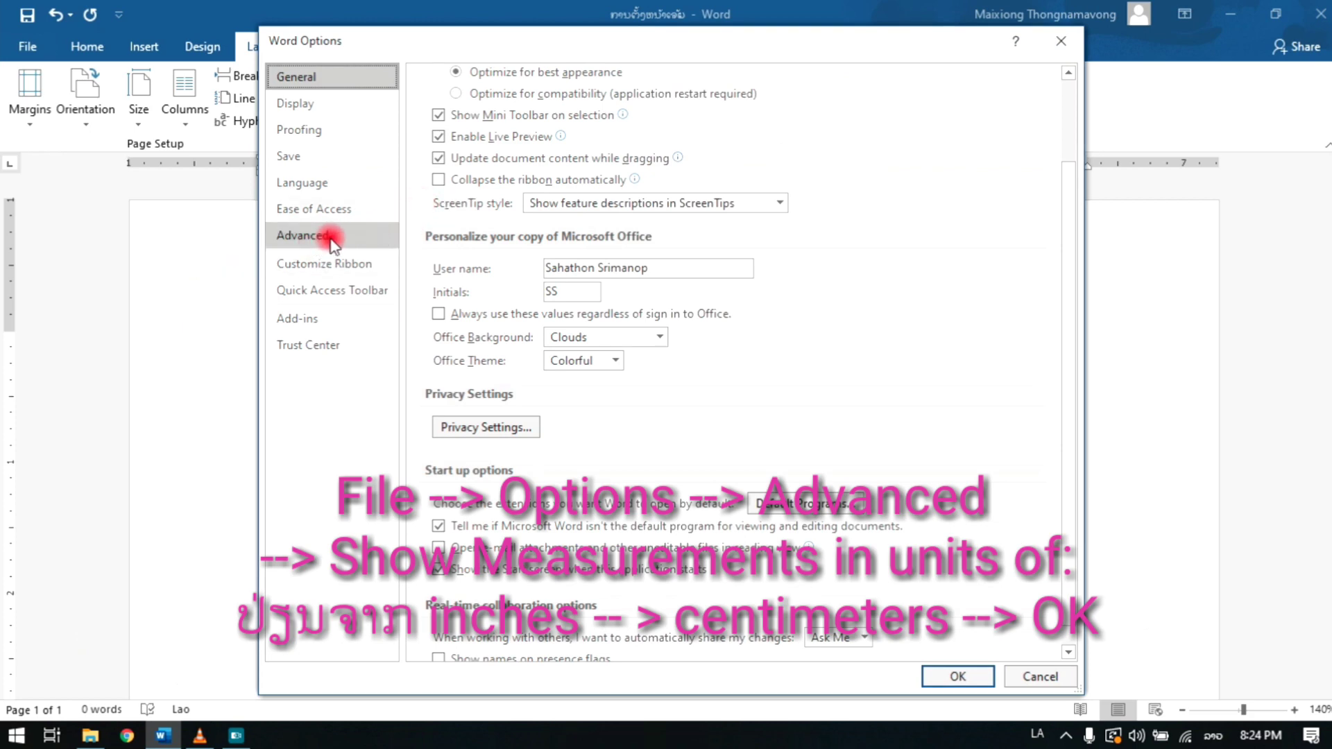
{"action": "scroll", "coordinate": [659, 461], "scroll_direction": "down", "scroll_amount": 3}
{"action": "scroll", "coordinate": [659, 462], "scroll_direction": "down", "scroll_amount": 8}
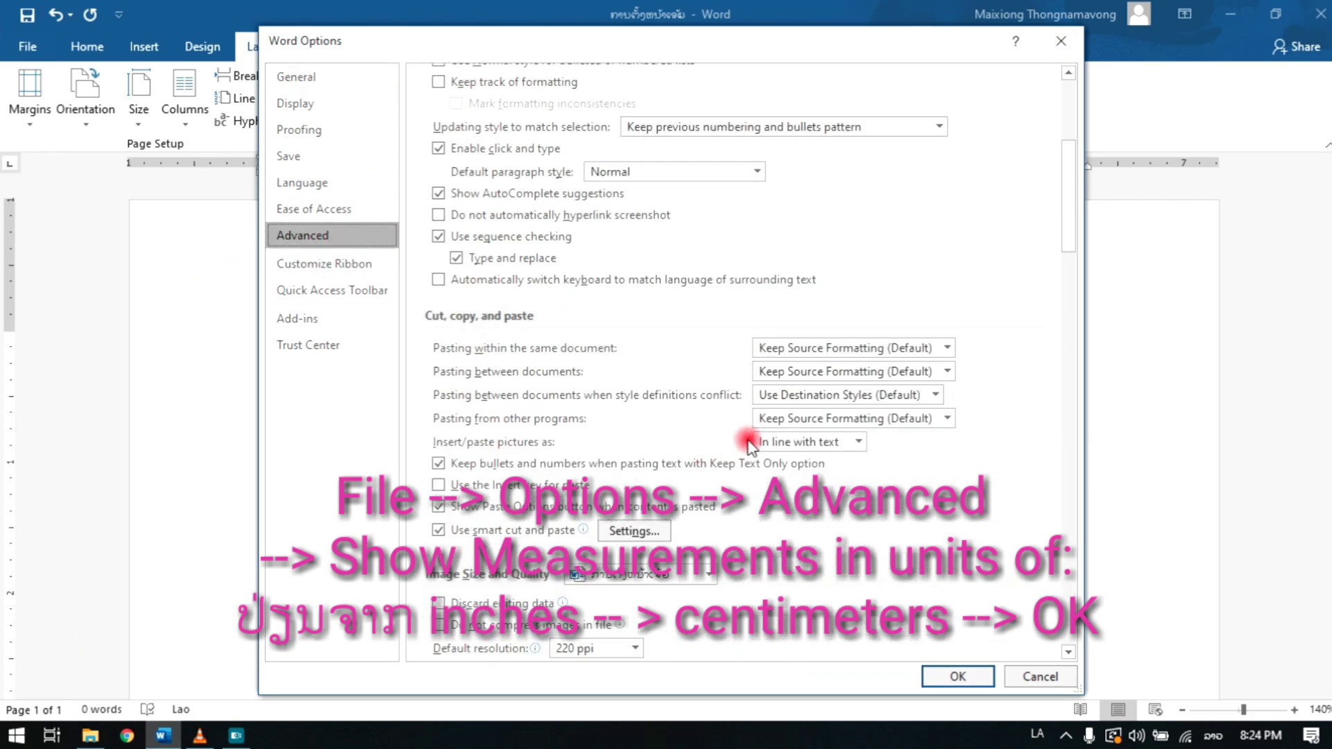
{"action": "scroll", "coordinate": [586, 433], "scroll_direction": "down", "scroll_amount": 9}
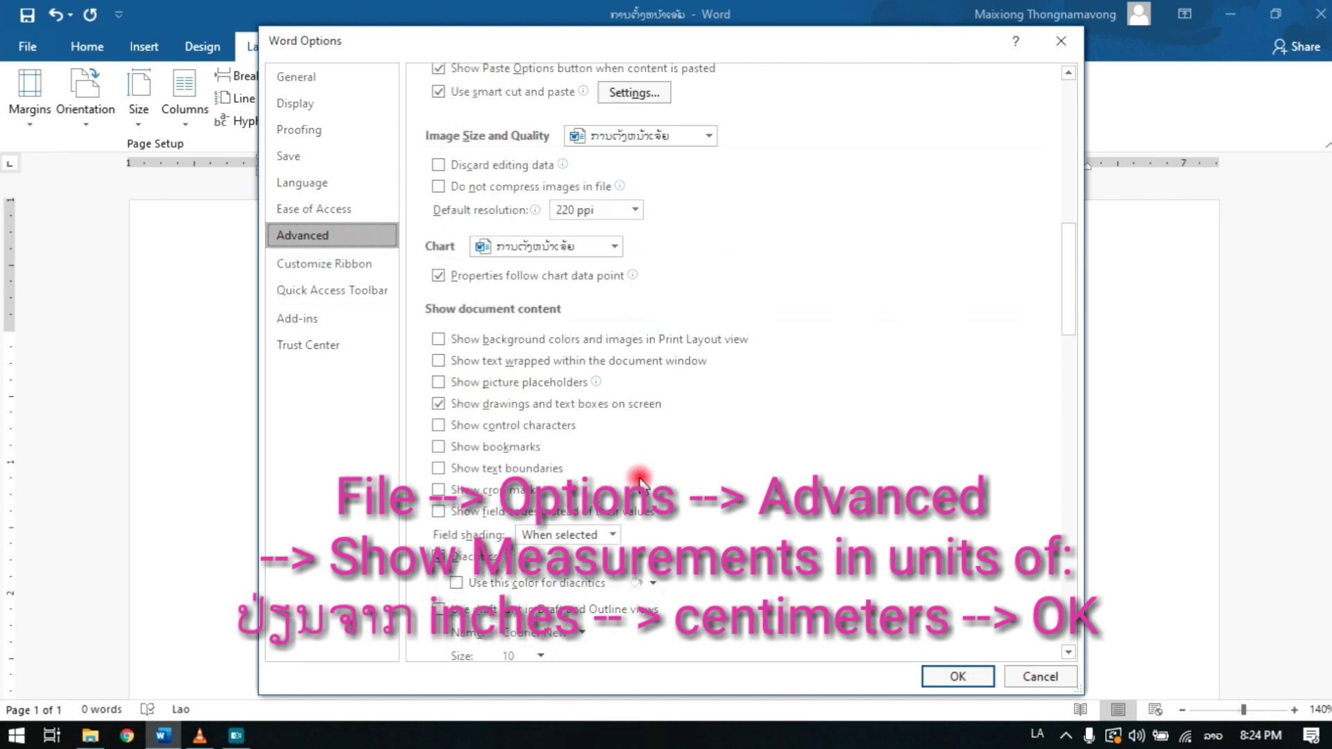
{"action": "scroll", "coordinate": [670, 451], "scroll_direction": "down", "scroll_amount": 3}
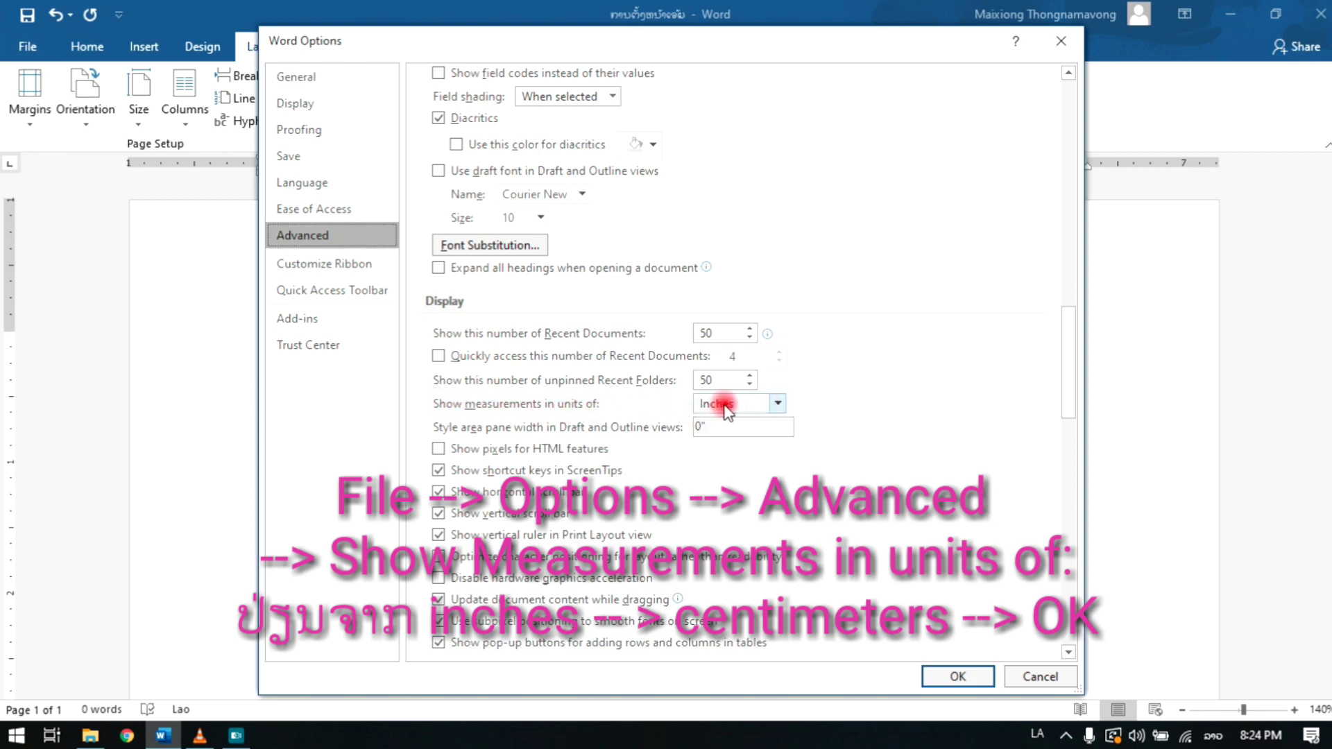
{"action": "left_click", "coordinate": [778, 404]}
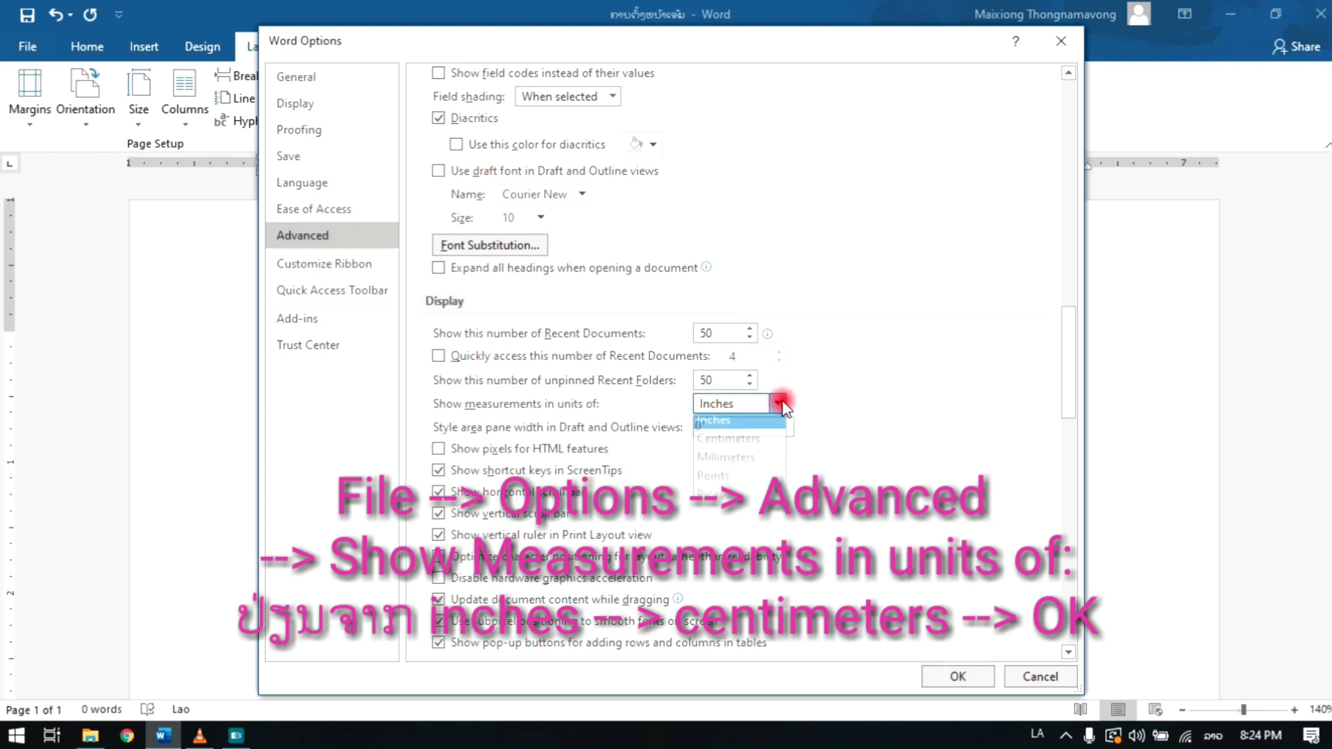
{"action": "left_click", "coordinate": [757, 448]}
{"action": "scroll", "coordinate": [852, 455], "scroll_direction": "down", "scroll_amount": 1}
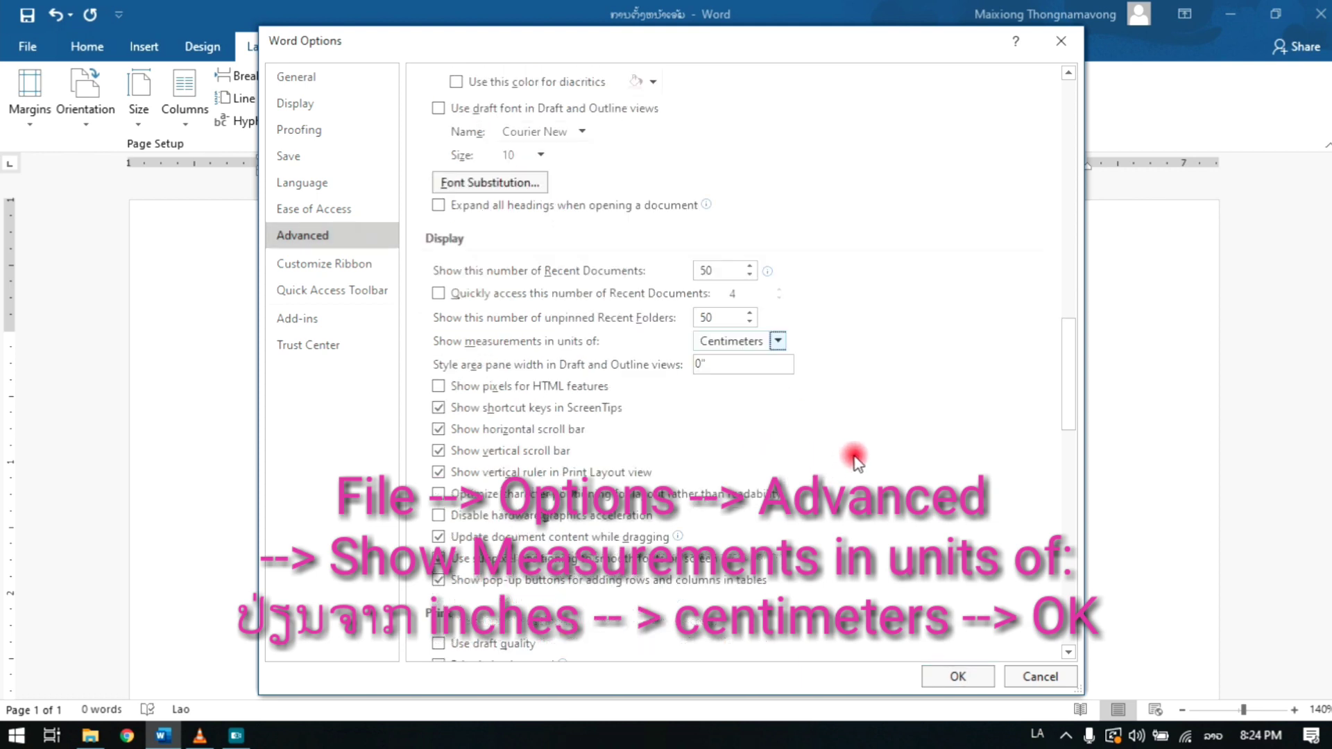
{"action": "left_click", "coordinate": [968, 677]}
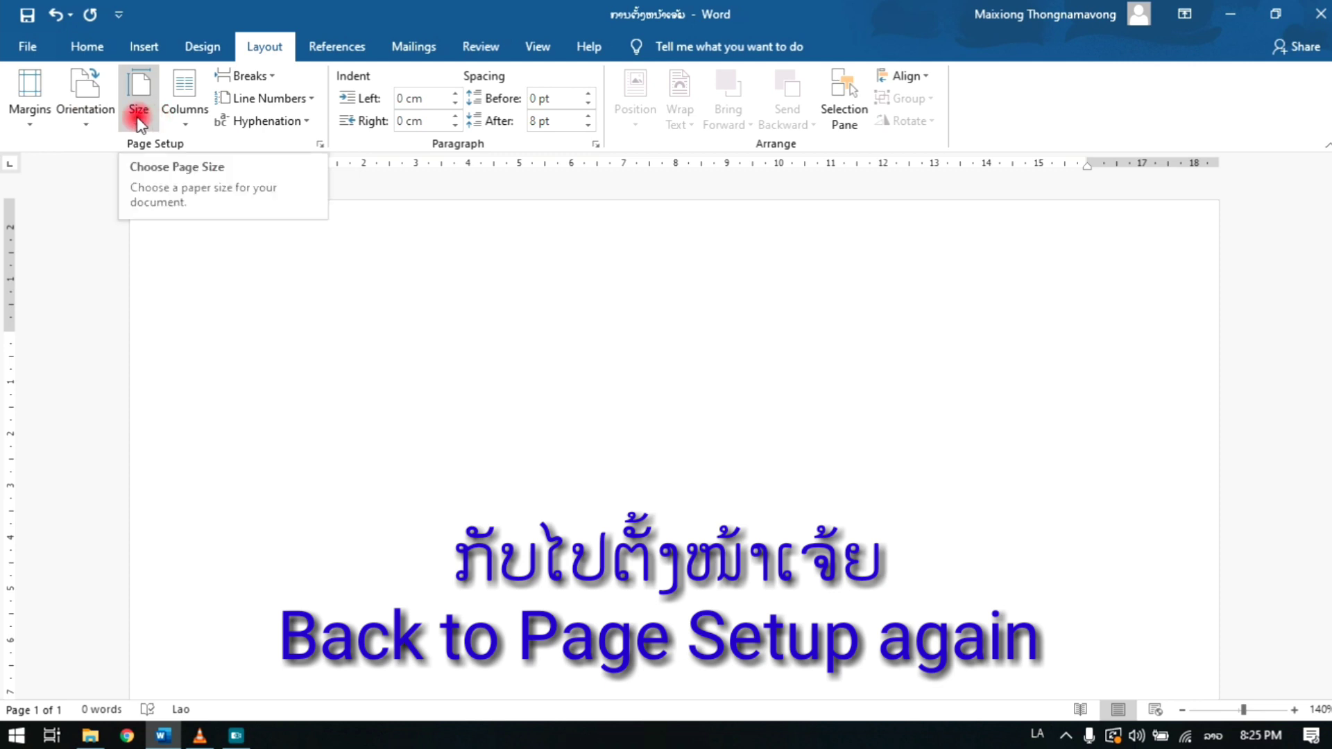
Set the page's top margin to 2 cm in the custom margin settings
{"action": "left_click", "coordinate": [86, 104]}
{"action": "left_click", "coordinate": [14, 104]}
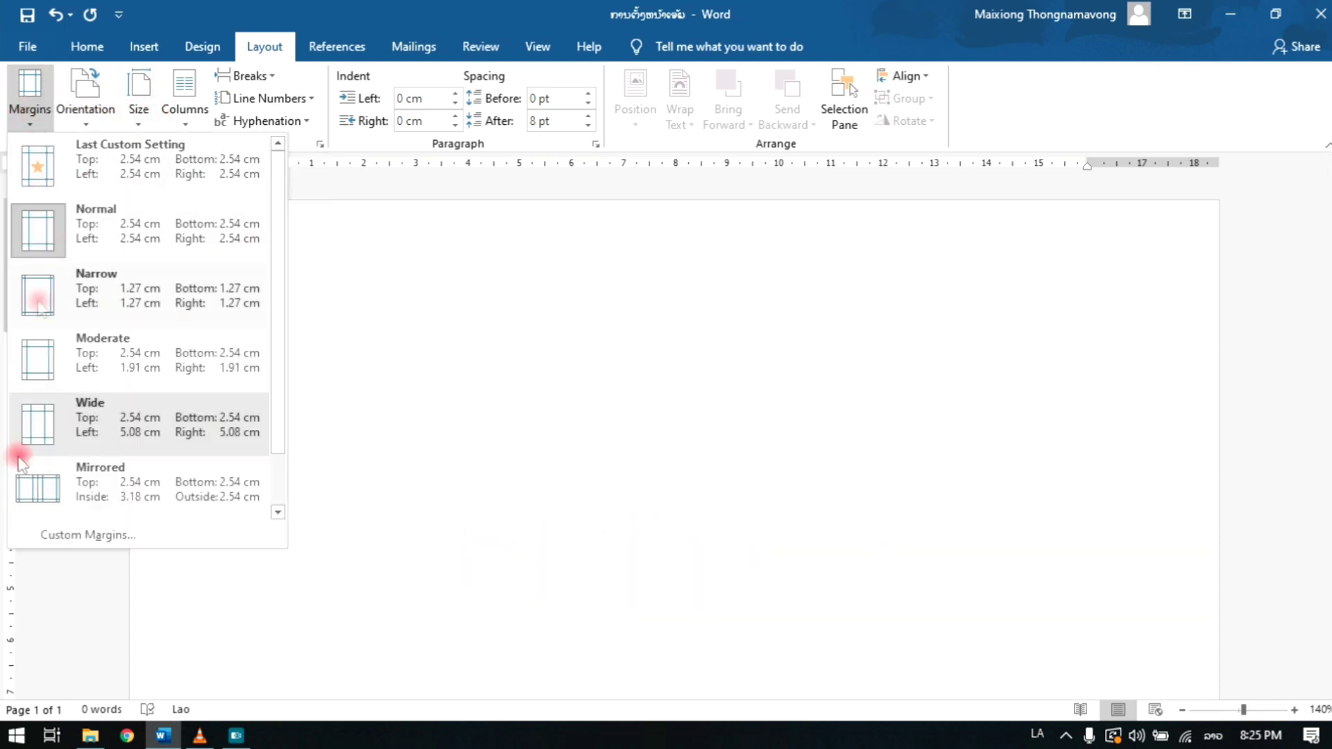
{"action": "left_click", "coordinate": [66, 535]}
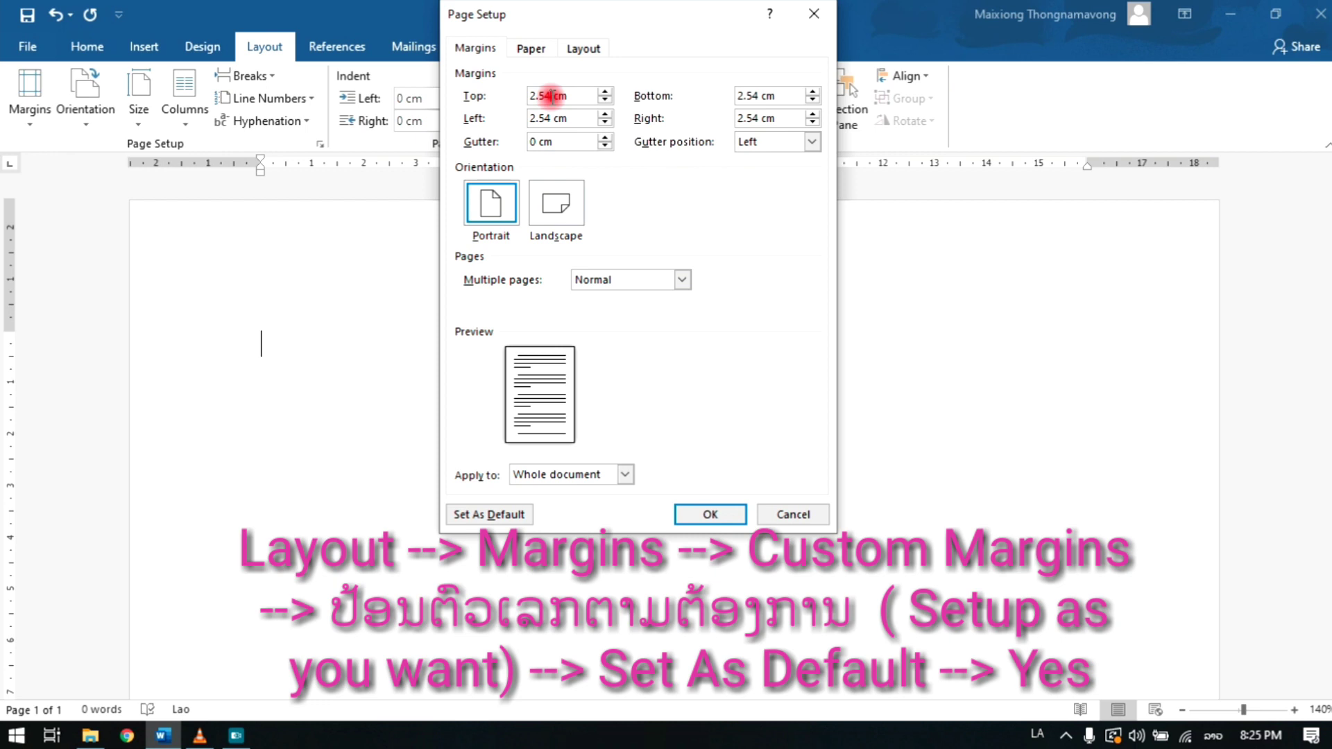
{"action": "left_click", "coordinate": [758, 95]}
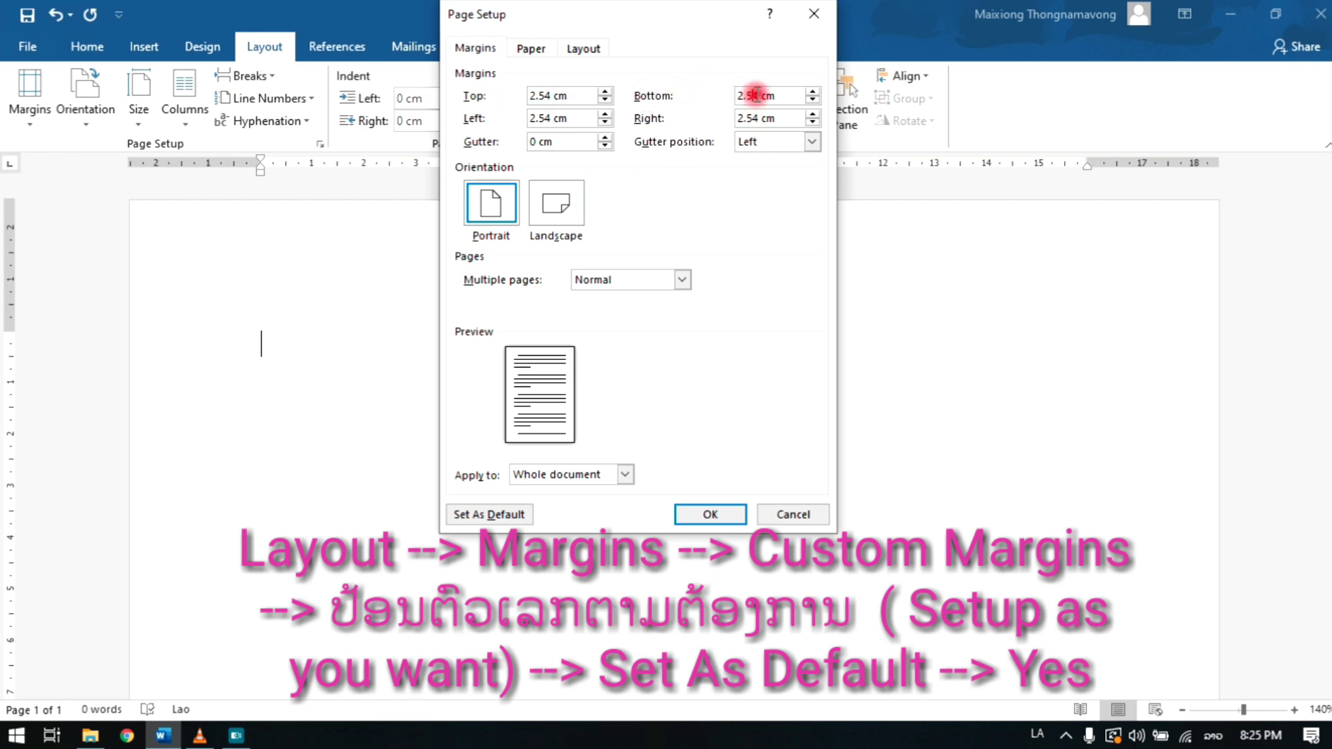
{"action": "left_click", "coordinate": [756, 97]}
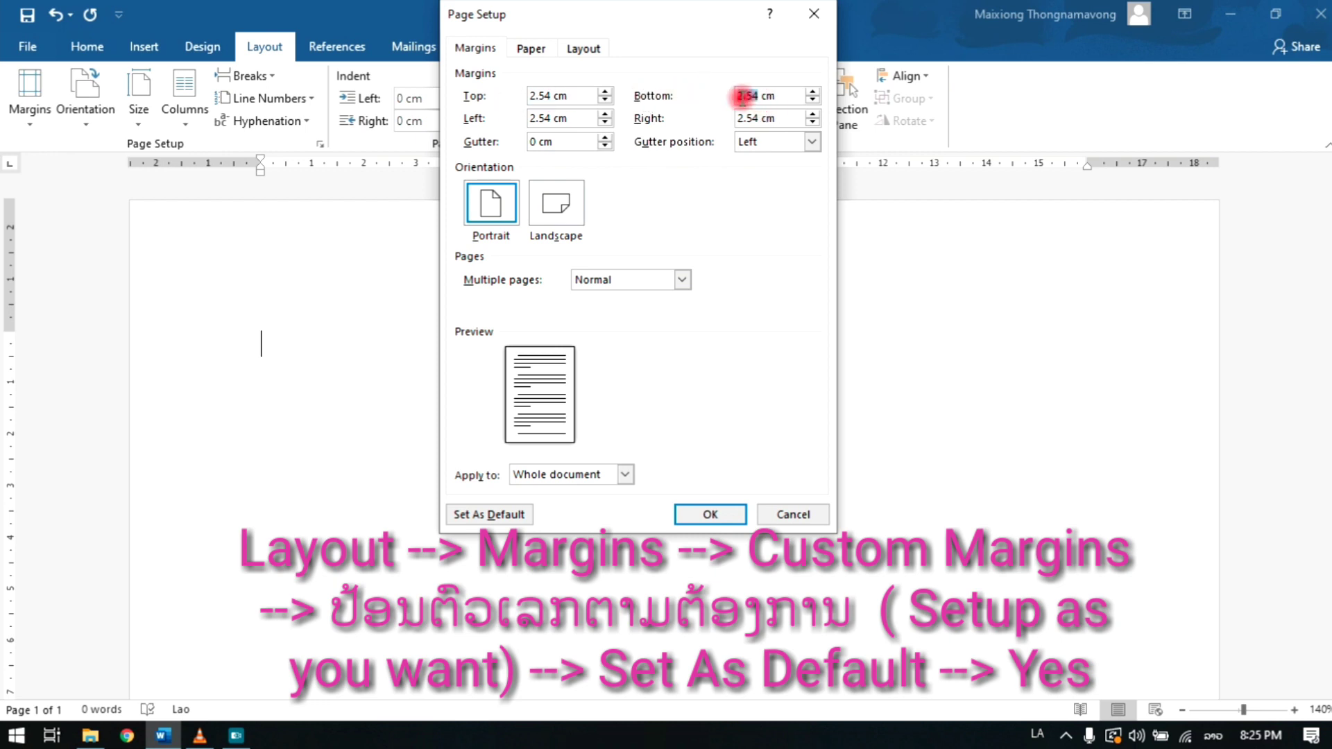
{"action": "double_click", "coordinate": [757, 96]}
{"action": "left_click", "coordinate": [540, 119]}
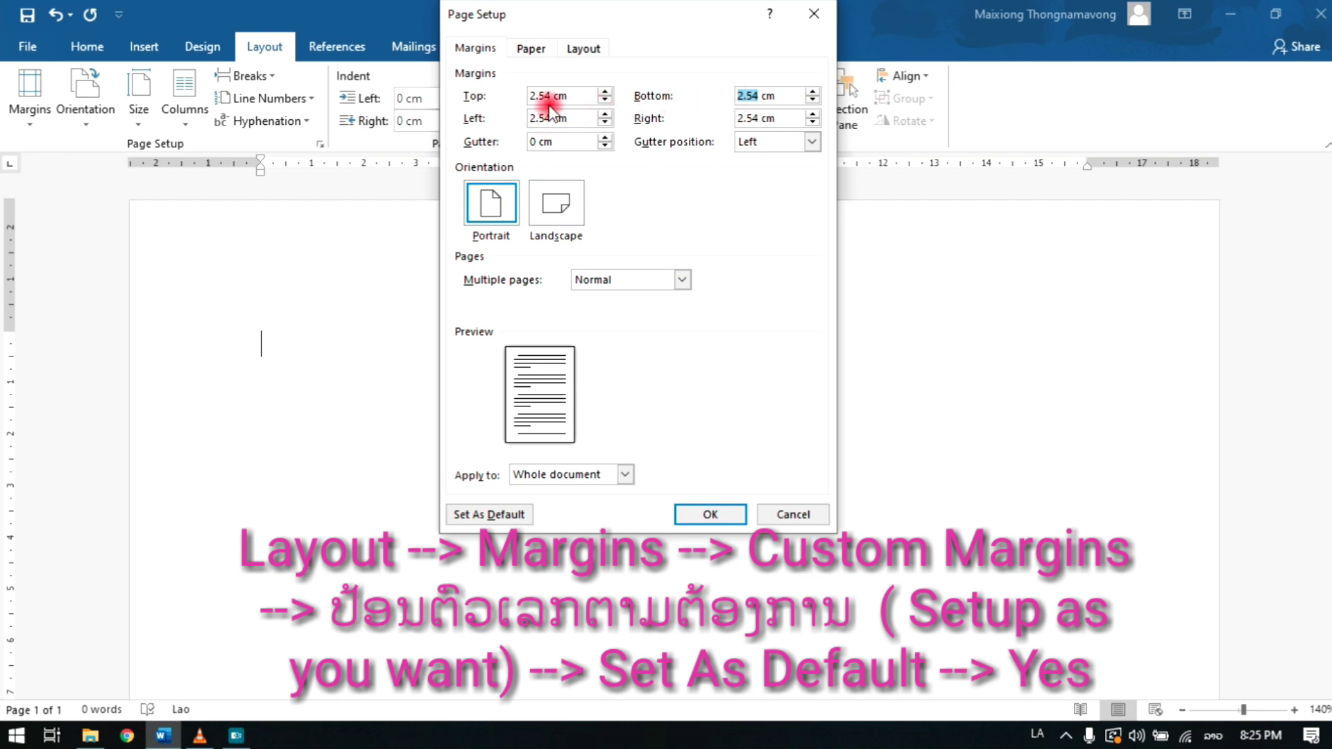
{"action": "left_click_drag", "start_coordinate": [555, 96], "coordinate": [519, 90]}
{"action": "double_click", "coordinate": [545, 97]}
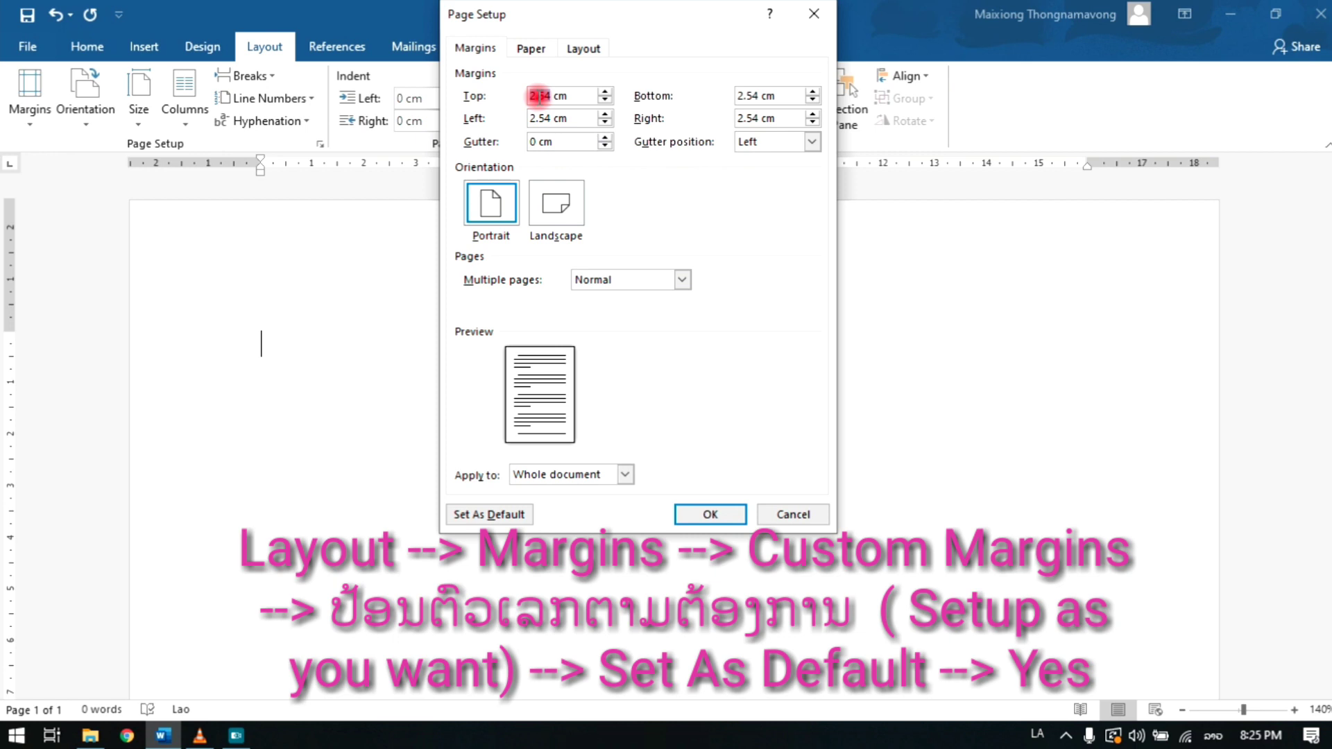
{"action": "mouse_move", "coordinate": [539, 96]}
{"action": "left_mouse_down"}
{"action": "mouse_move", "coordinate": [506, 89]}
{"action": "mouse_move", "coordinate": [545, 107]}
{"action": "left_mouse_up"}
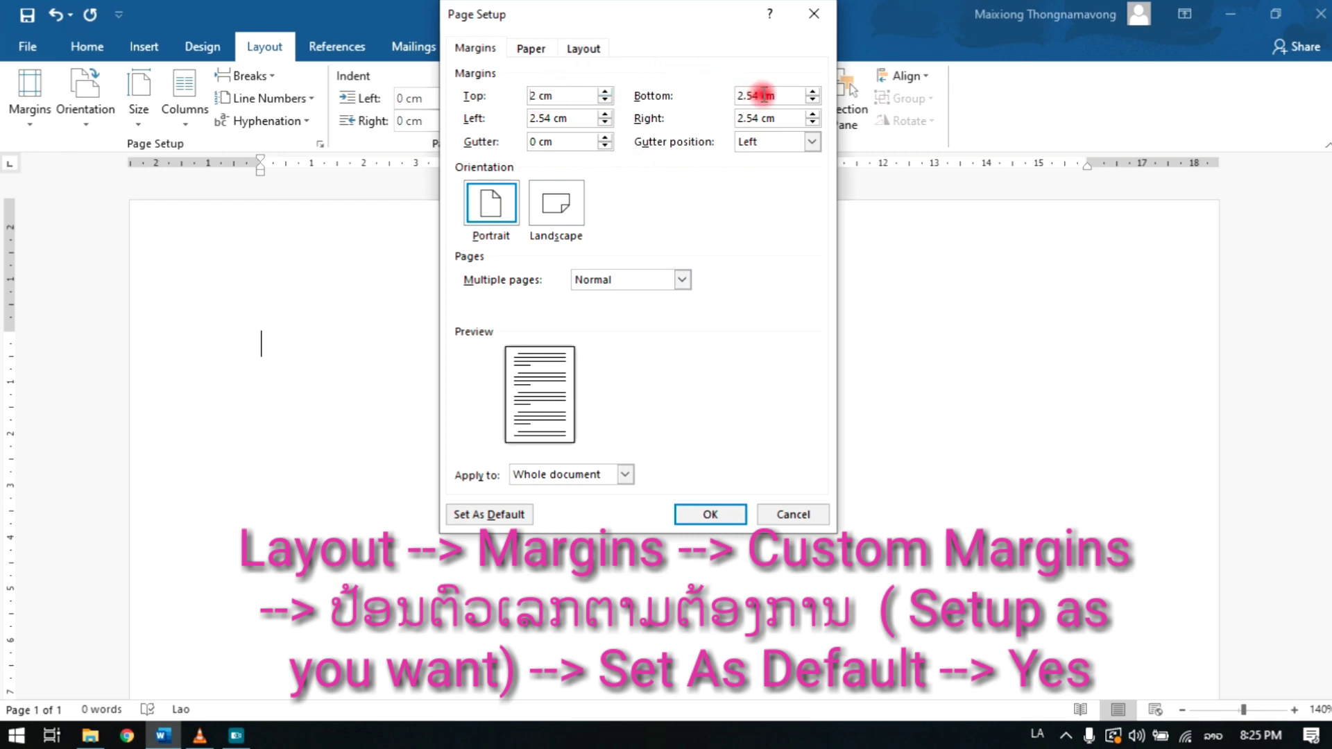
Set the bottom and right margins to 2 cm and the left margin to 3 cm
{"action": "left_click_drag", "start_coordinate": [760, 95], "coordinate": [729, 102]}
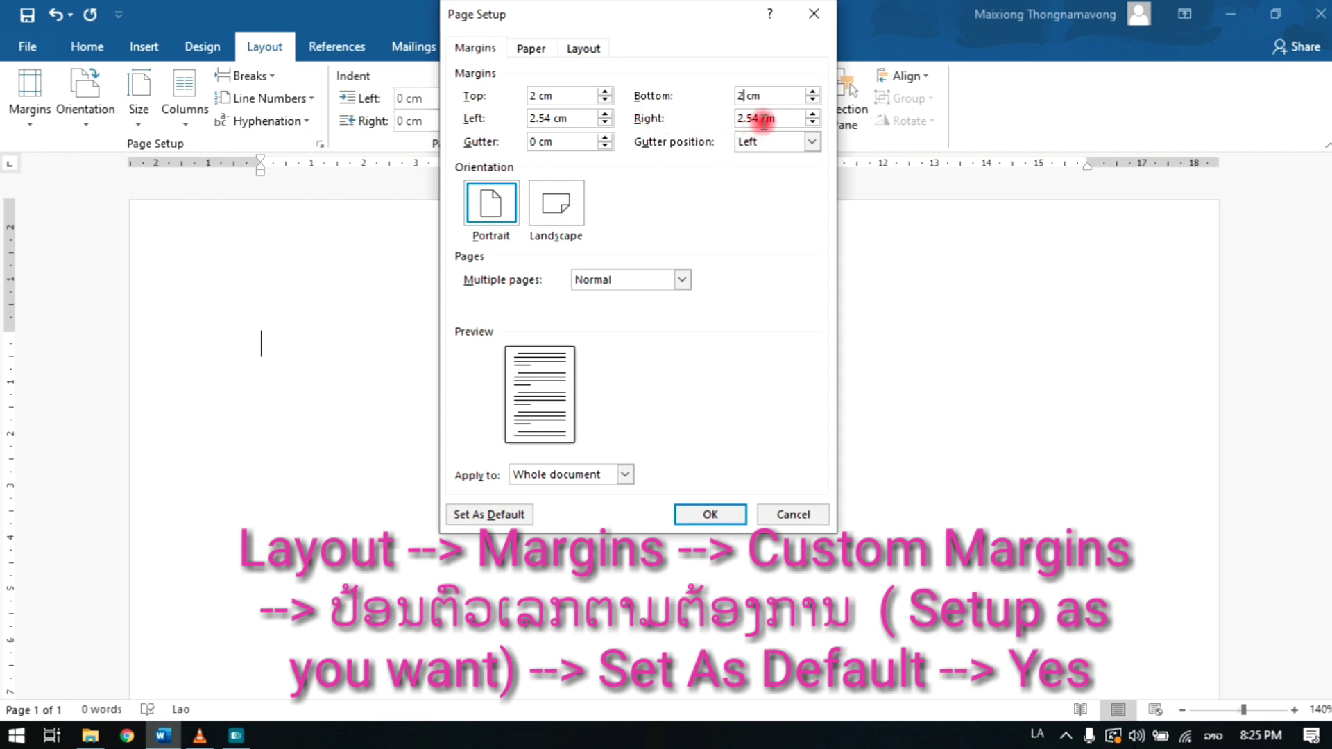
{"action": "left_click_drag", "start_coordinate": [763, 120], "coordinate": [735, 119]}
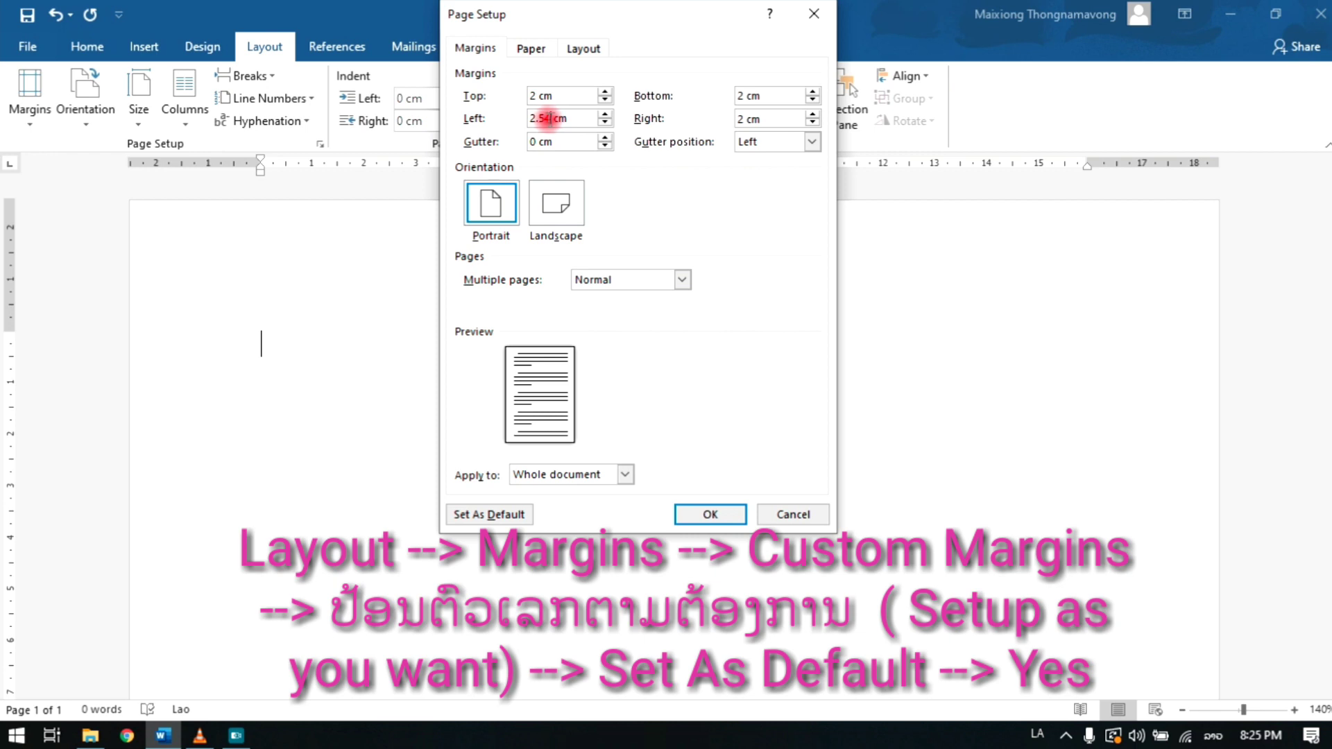
{"action": "left_click_drag", "start_coordinate": [548, 118], "coordinate": [524, 126]}
{"action": "left_click_drag", "start_coordinate": [534, 118], "coordinate": [517, 119]}
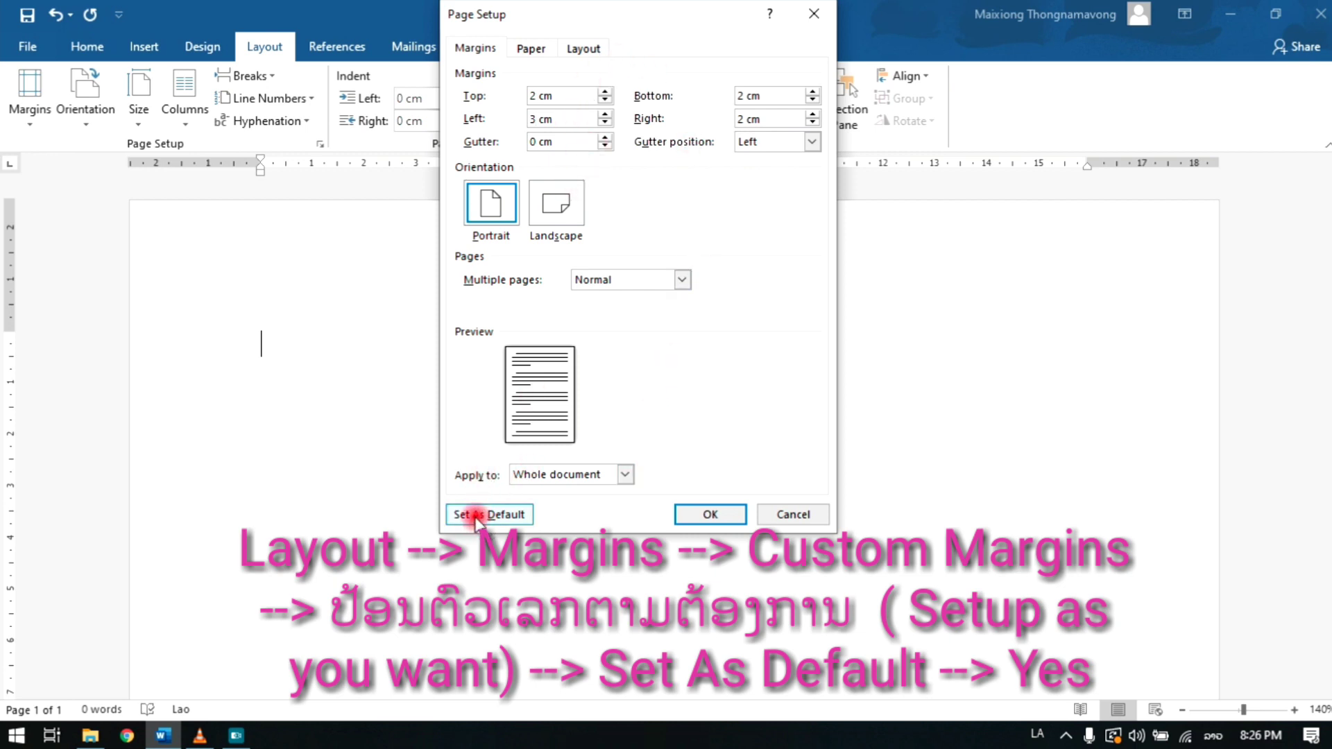
Make the custom margins the default page setup for all new documents based on the Normal template
{"action": "left_click", "coordinate": [512, 517]}
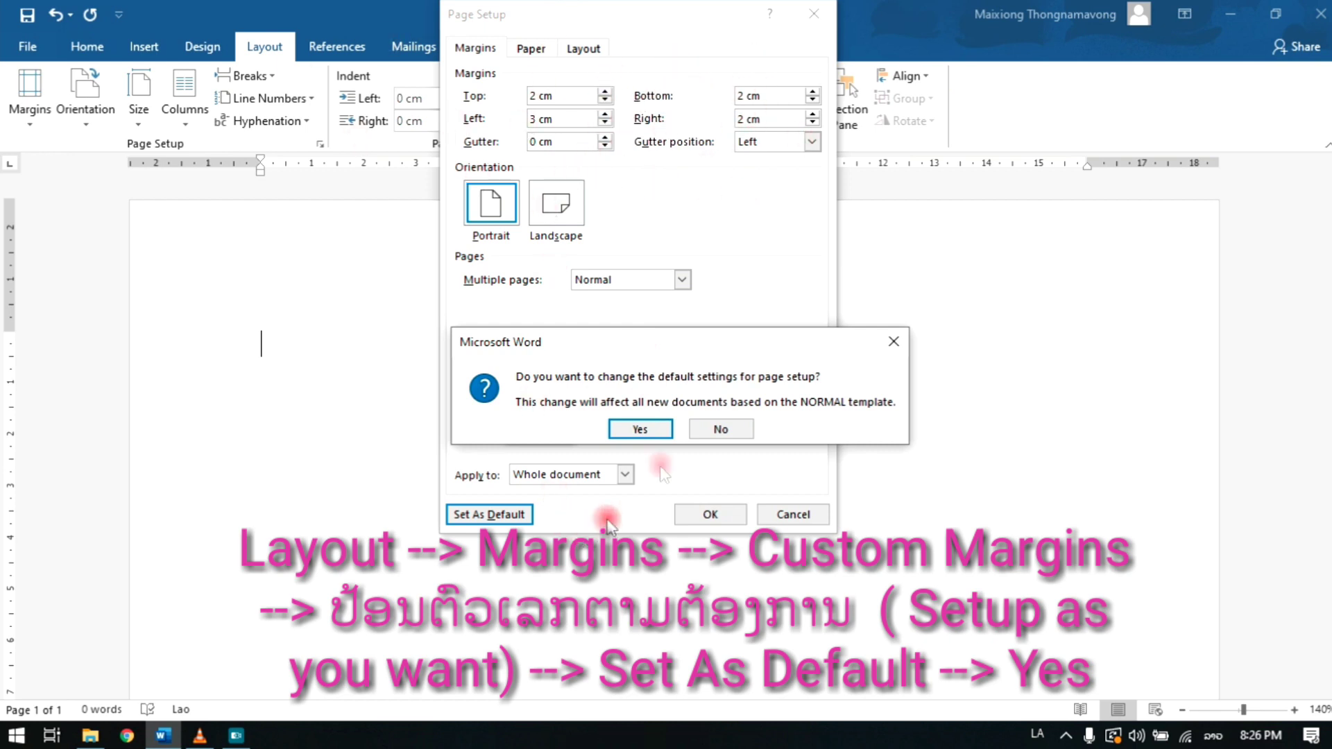
{"action": "left_click", "coordinate": [652, 428]}
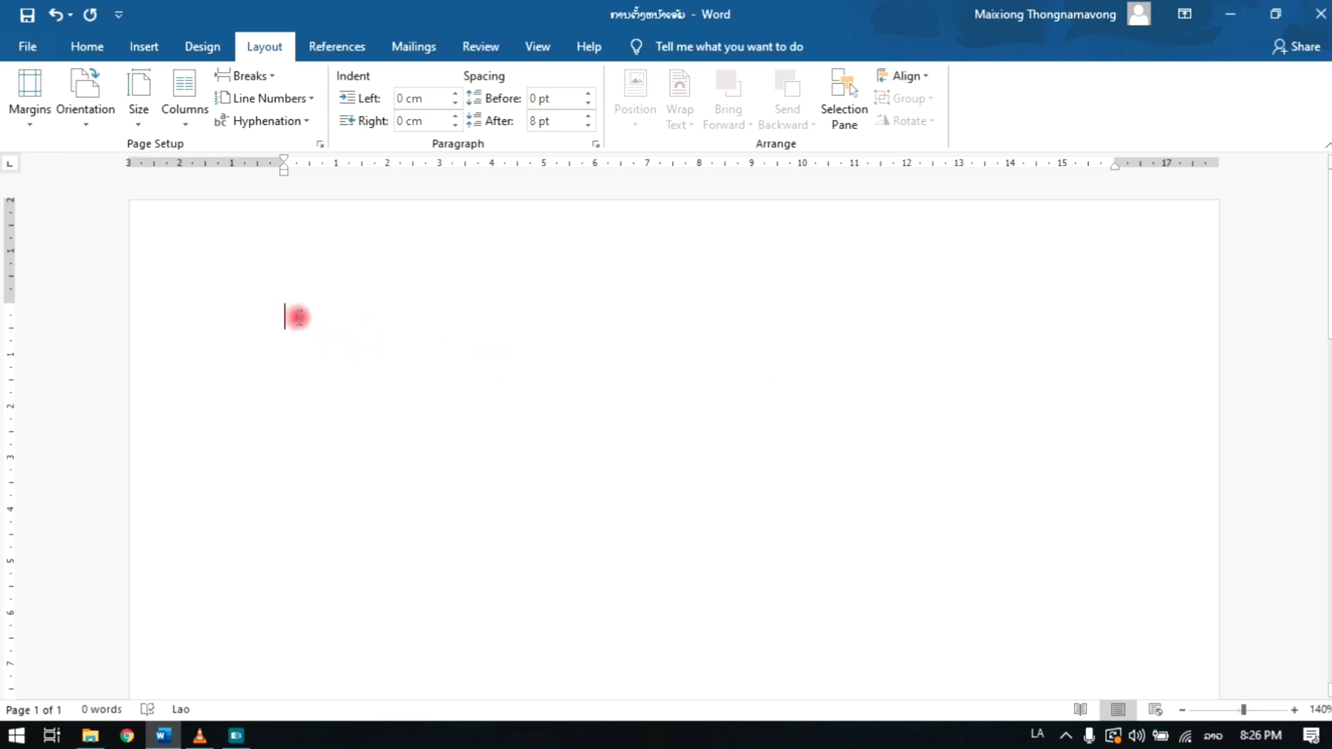
{"action": "left_click_drag", "start_coordinate": [298, 315], "coordinate": [592, 325]}
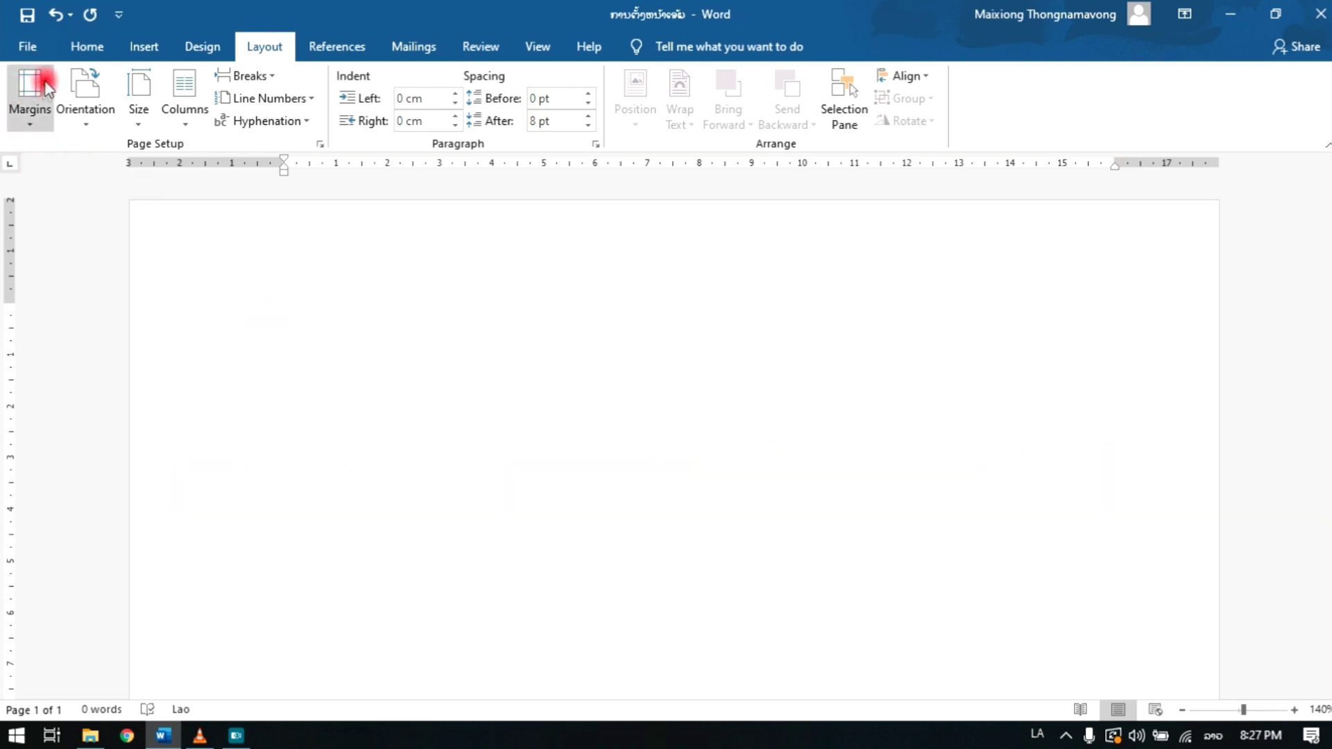
Turn on the display of text boundaries under the document content settings in the advanced options
{"action": "left_click", "coordinate": [43, 54]}
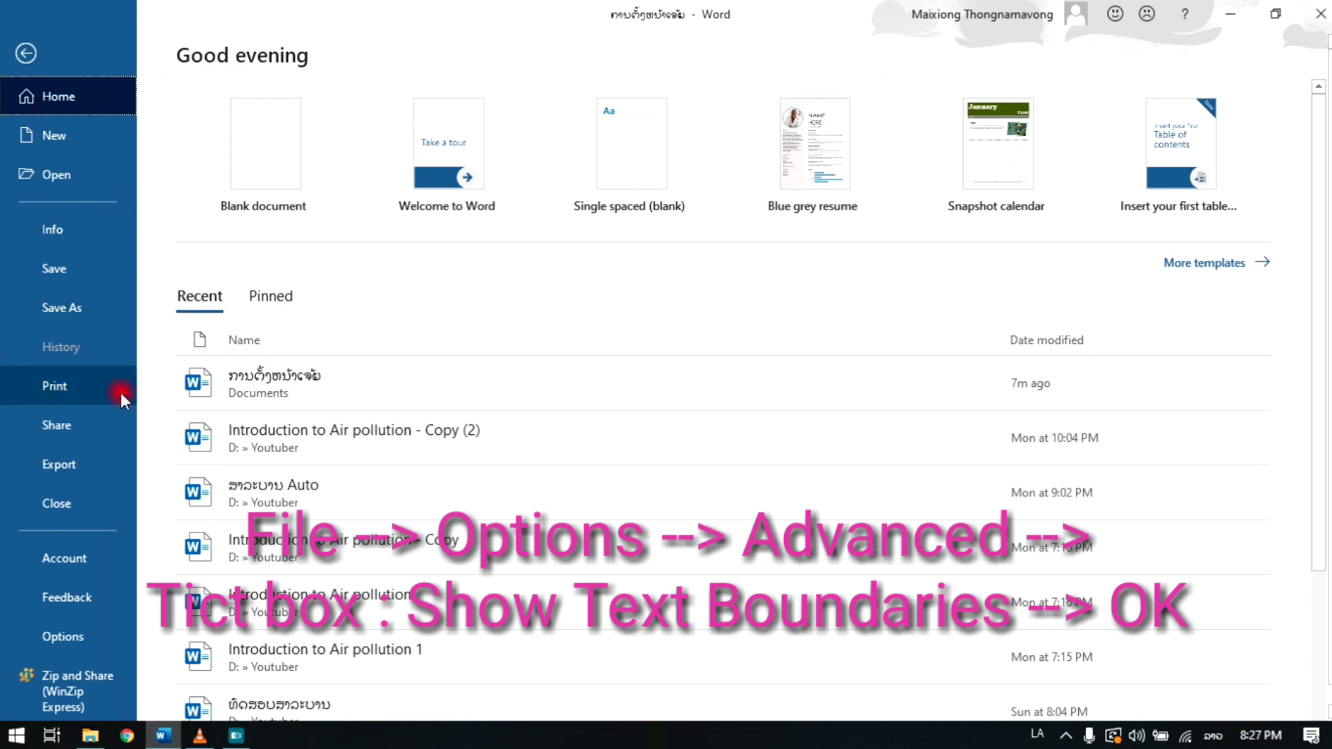
{"action": "left_click", "coordinate": [62, 638]}
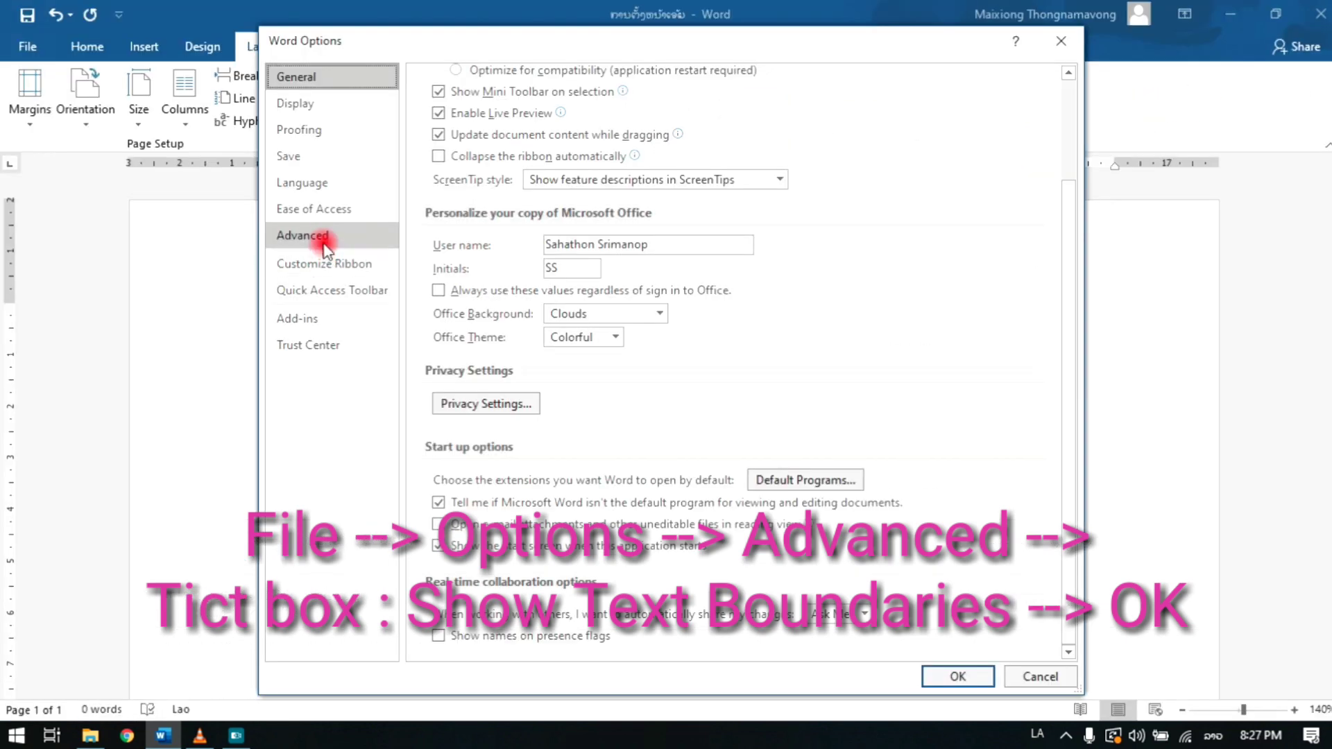
{"action": "left_click", "coordinate": [326, 244]}
{"action": "scroll", "coordinate": [611, 344], "scroll_direction": "down", "scroll_amount": 5}
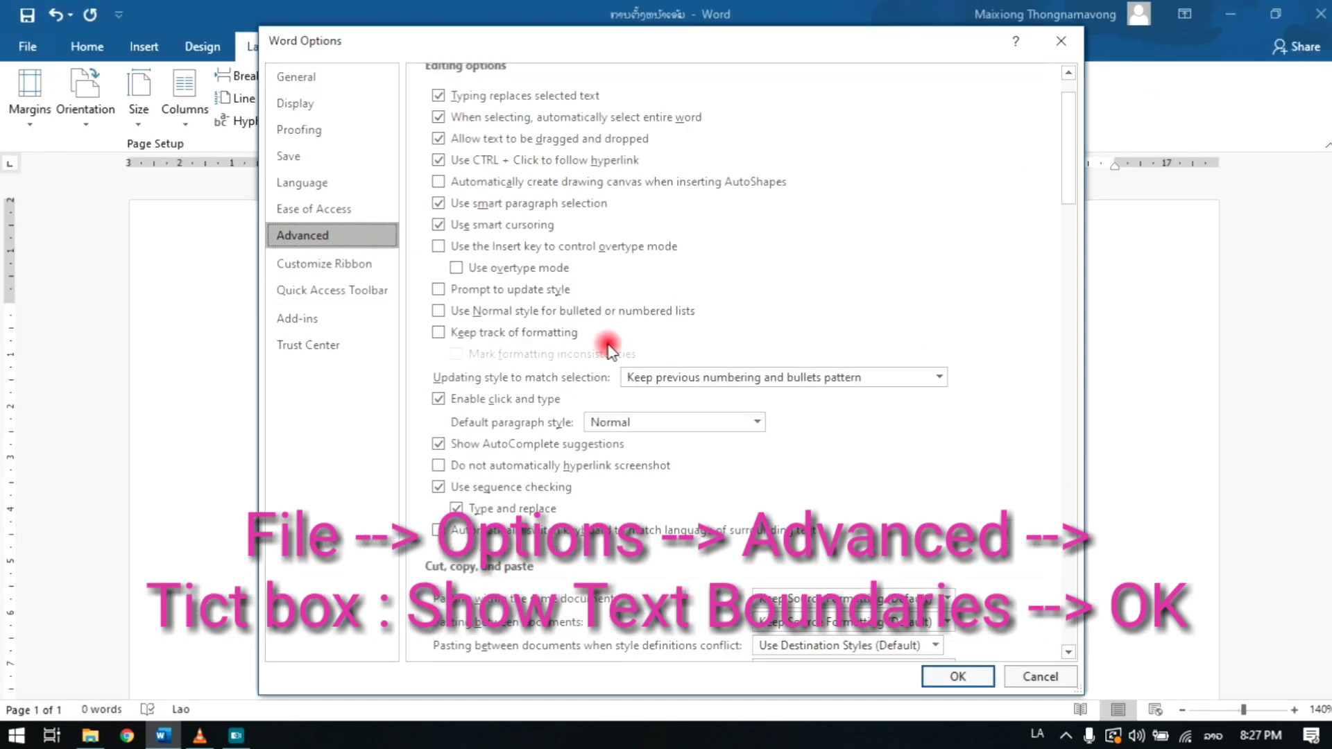
{"action": "scroll", "coordinate": [619, 347], "scroll_direction": "down", "scroll_amount": 10}
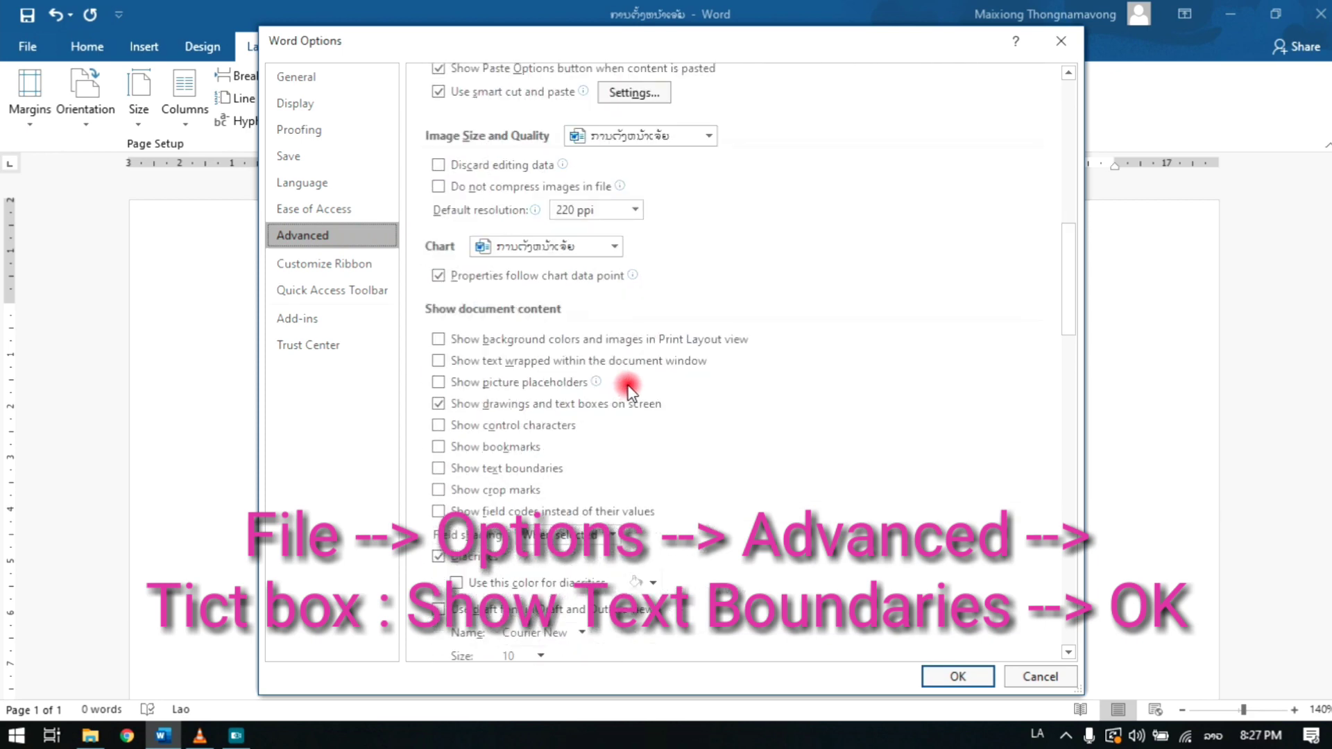
{"action": "left_click", "coordinate": [439, 468]}
{"action": "mouse_move", "coordinate": [438, 473]}
{"action": "left_mouse_down"}
{"action": "mouse_move", "coordinate": [521, 473]}
{"action": "mouse_move", "coordinate": [440, 475]}
{"action": "left_mouse_up"}
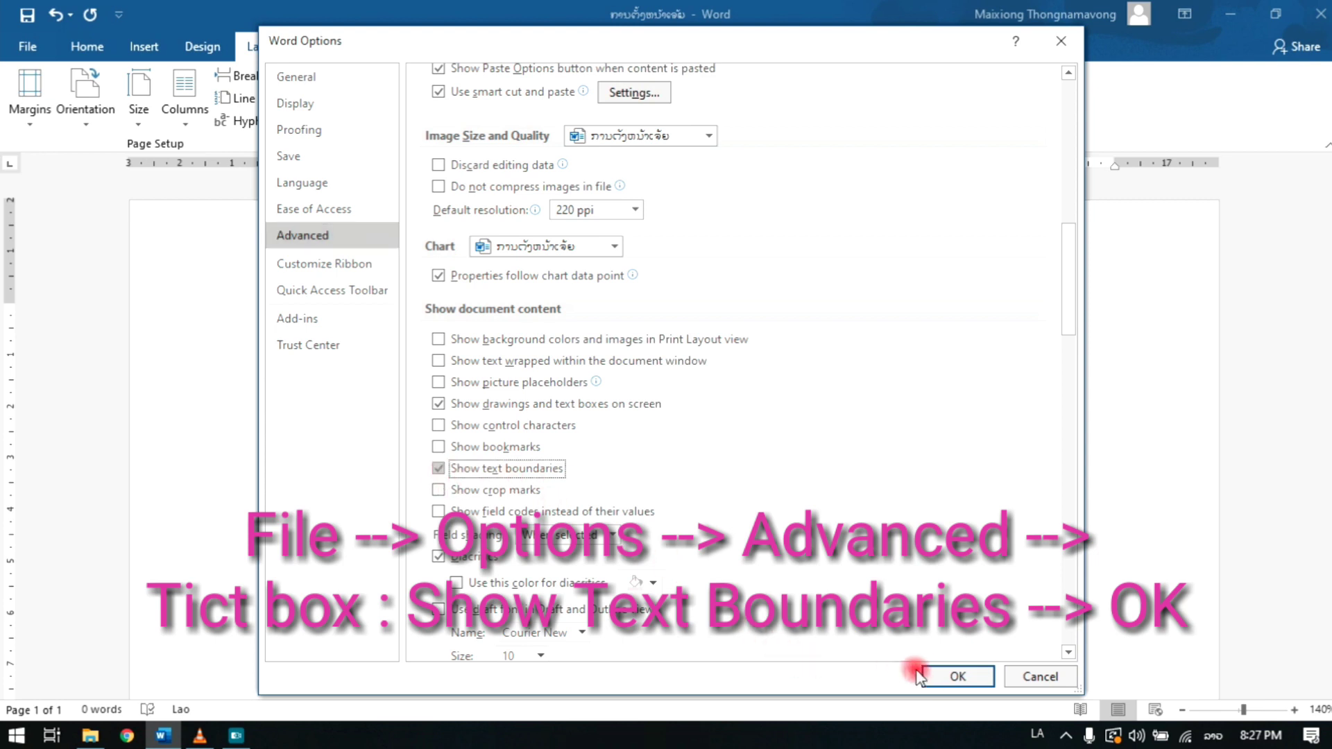
{"action": "left_click", "coordinate": [967, 678]}
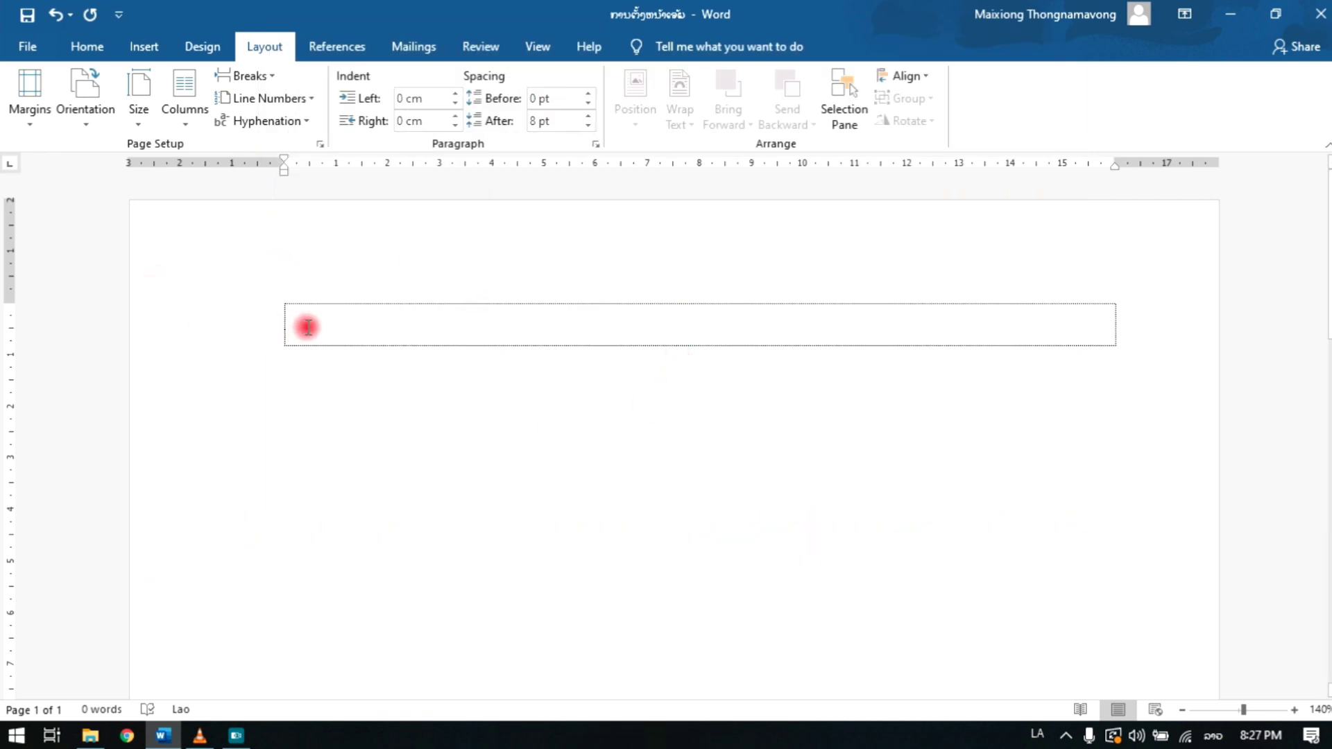
Add two empty paragraphs below the first line and place the cursor back in the first line
{"action": "type", "text": "ກ"}
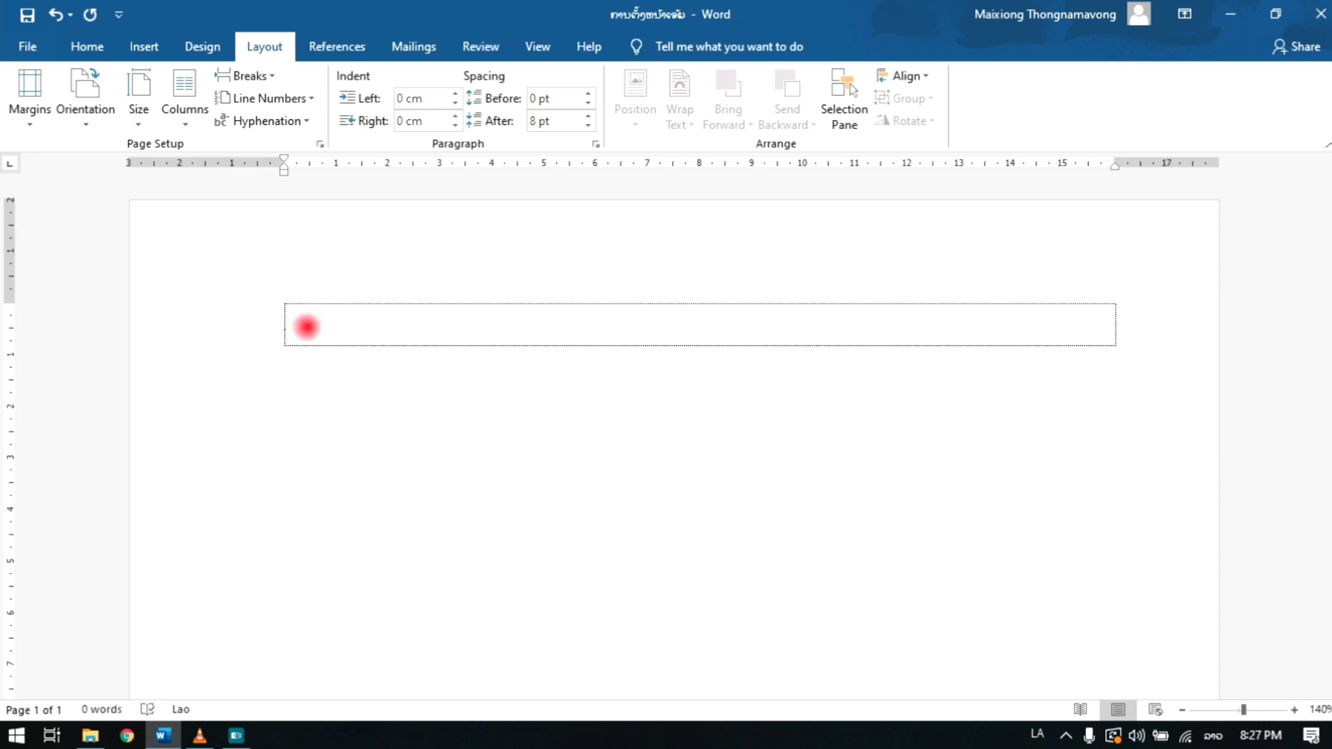
{"action": "key", "text": "Return"}
{"action": "key", "text": "Return"}
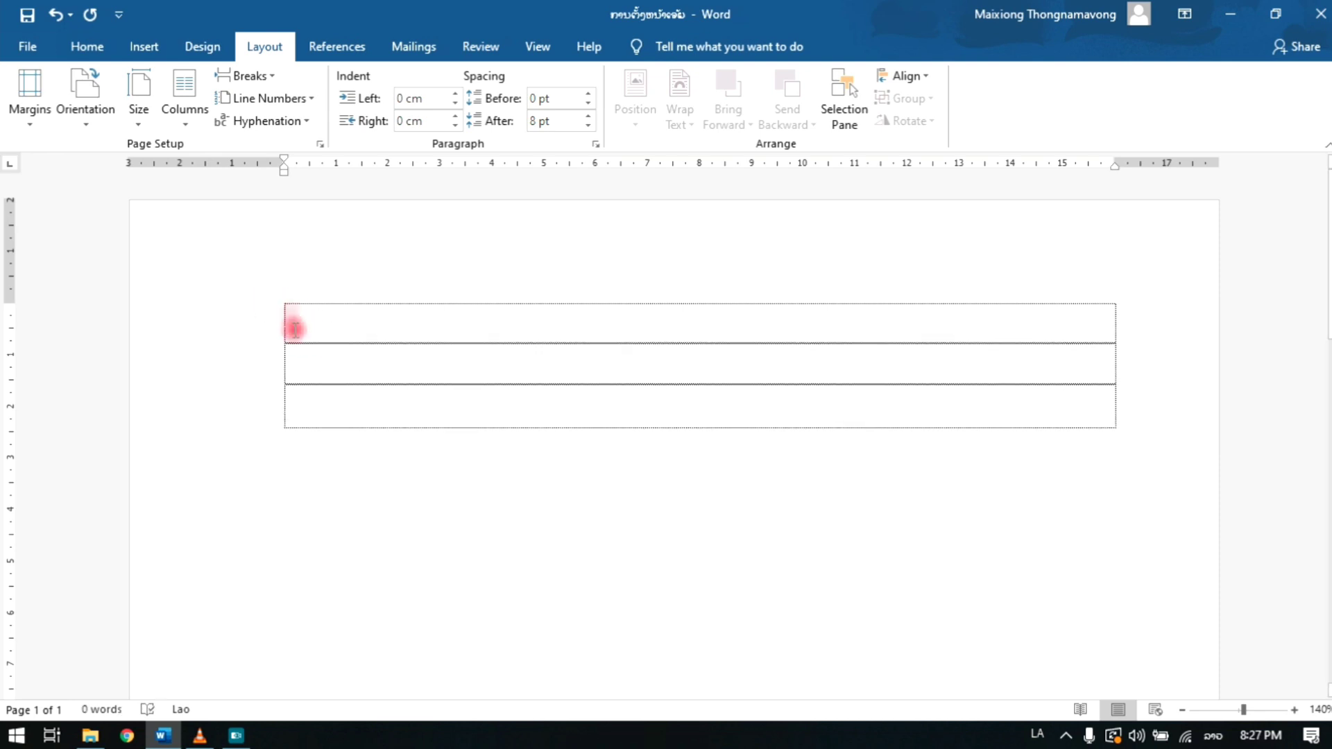
{"action": "left_click_drag", "start_coordinate": [295, 329], "coordinate": [291, 347]}
{"action": "left_click", "coordinate": [291, 326]}
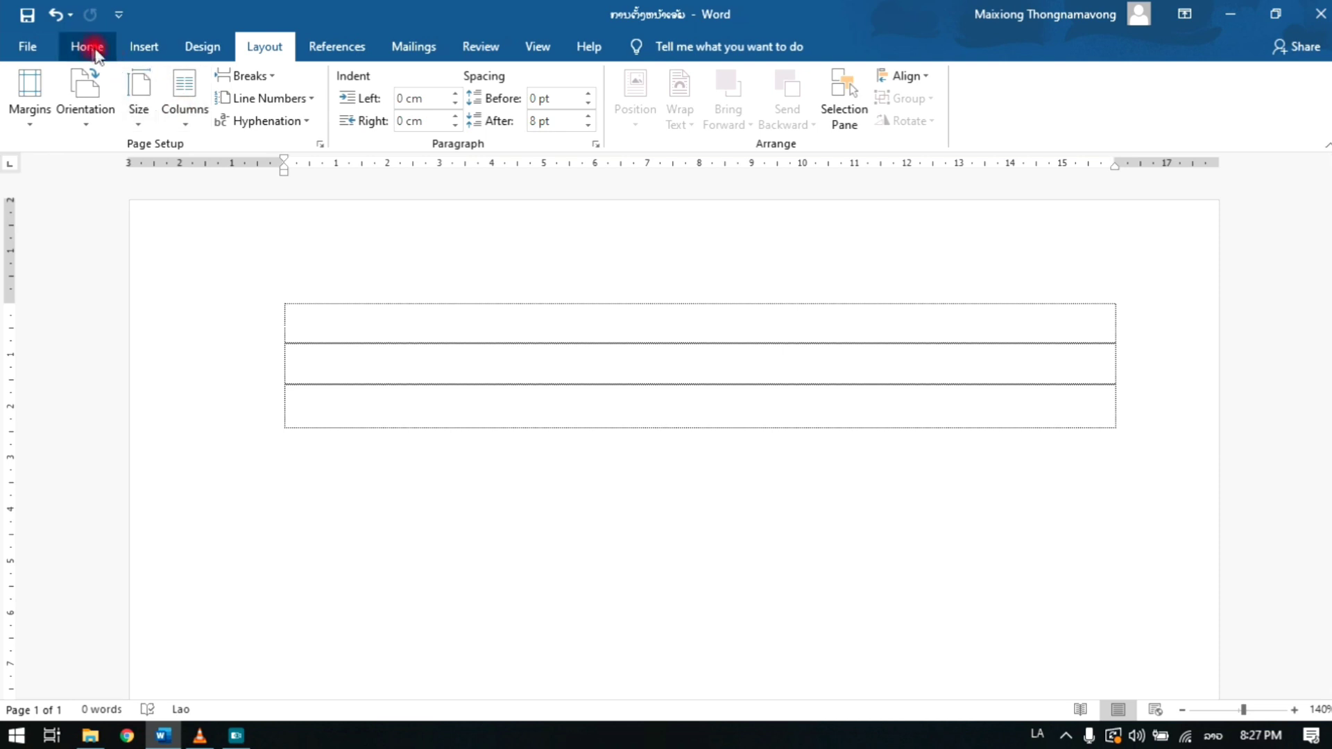
{"action": "left_click", "coordinate": [89, 47]}
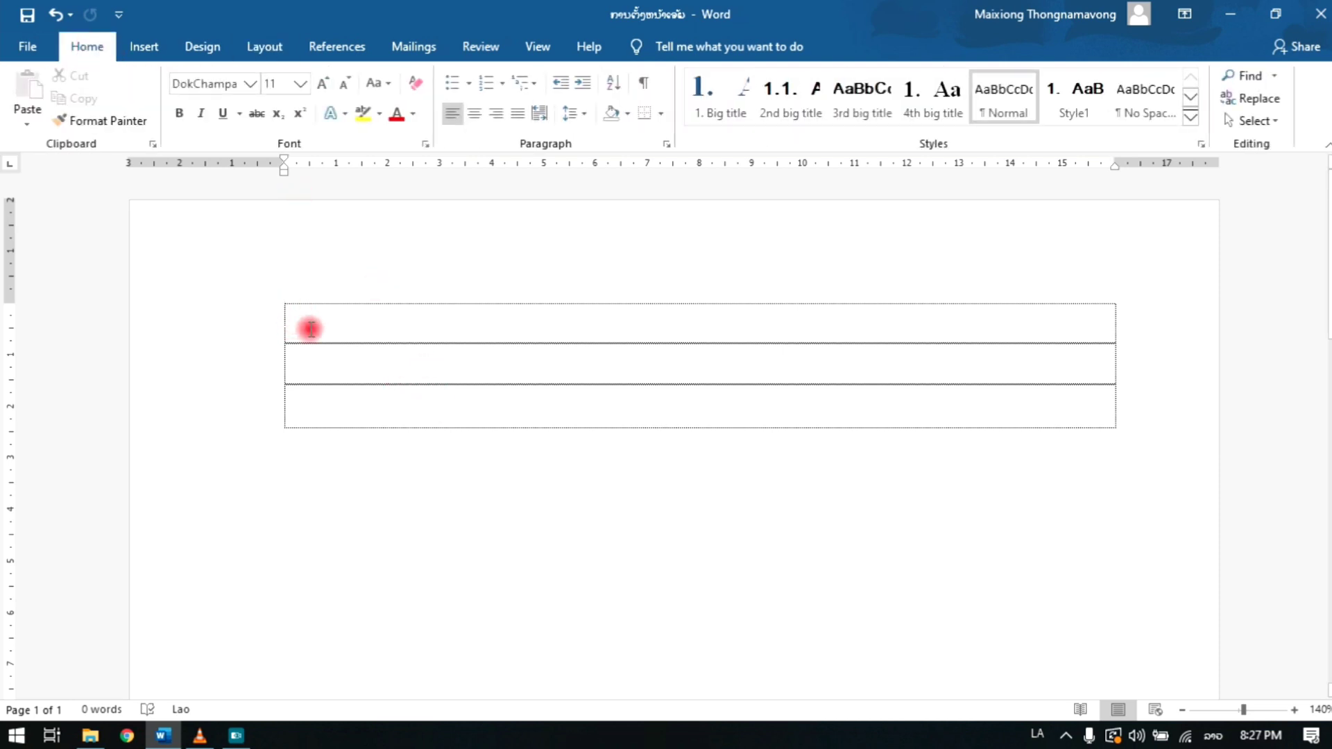